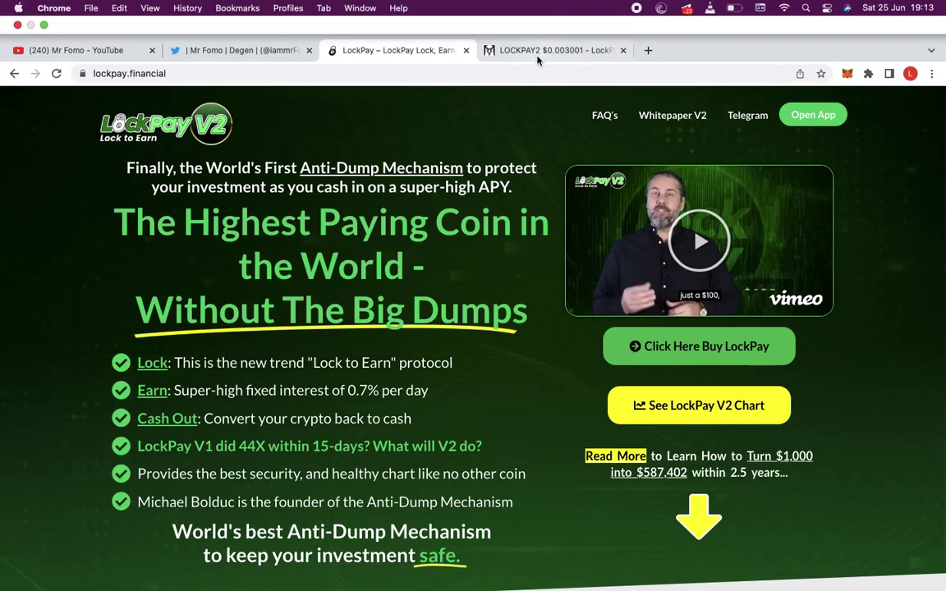
Step: Switch to the DEX Screener LOCKPAY2/BUSD chart with its recent trades
click(538, 50)
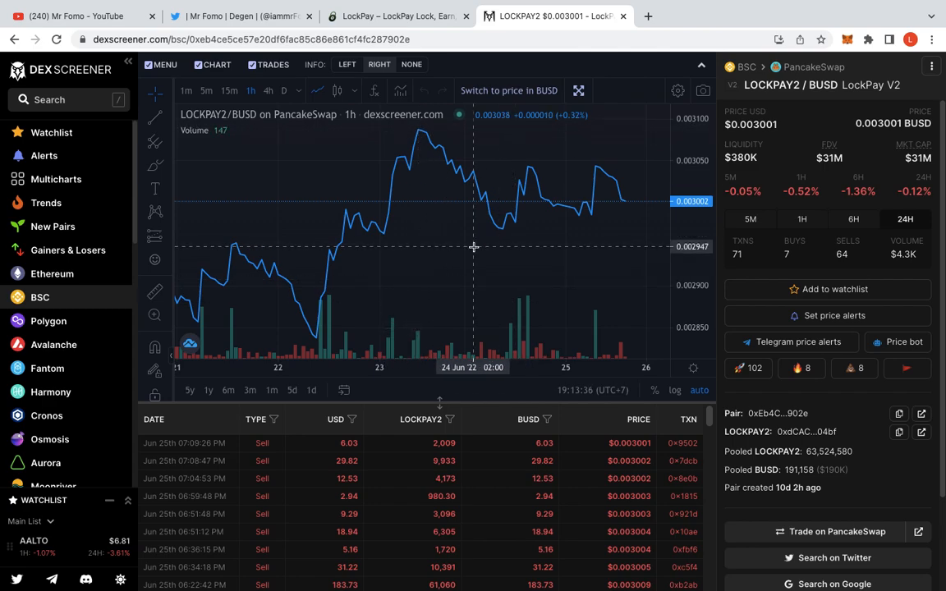
scroll(461, 476, down, 3)
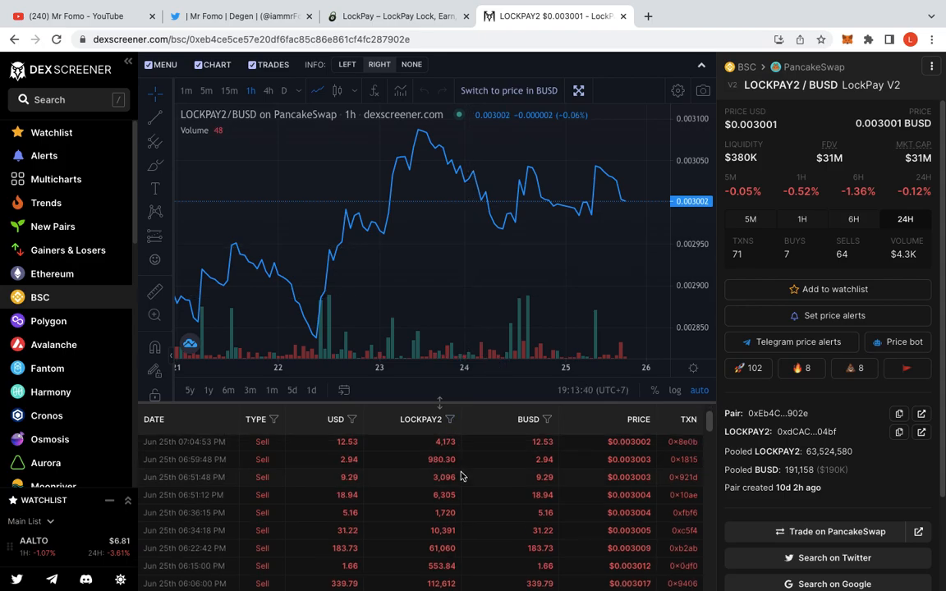
scroll(461, 477, down, 2)
scroll(461, 477, down, 5)
scroll(460, 477, down, 3)
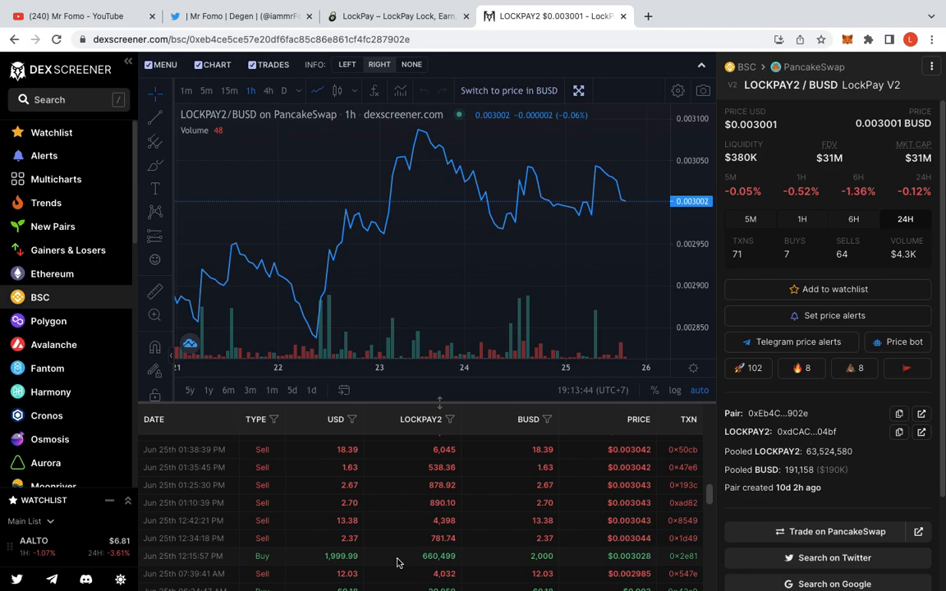
scroll(517, 554, up, 5)
scroll(517, 554, up, 5)
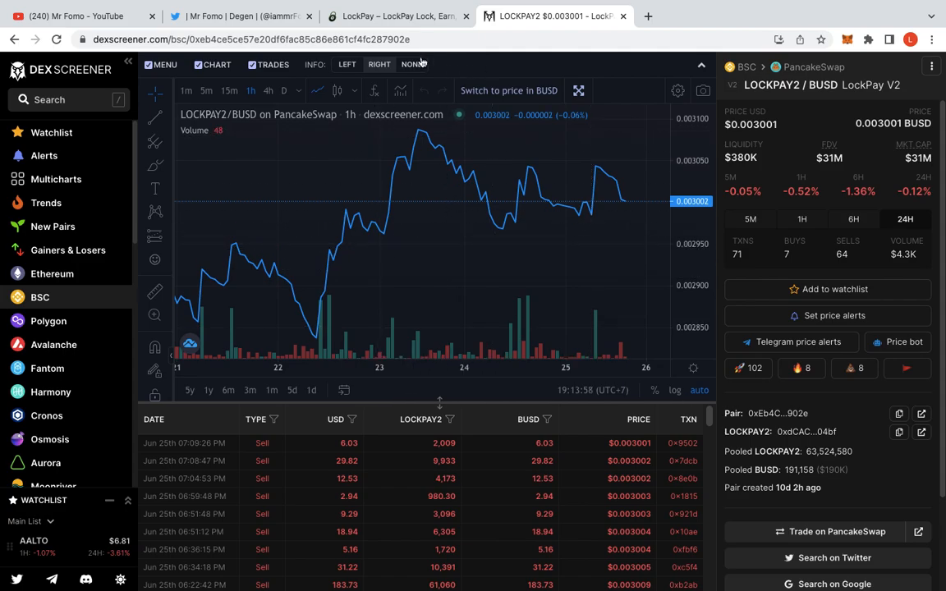
mouse_move(747, 585)
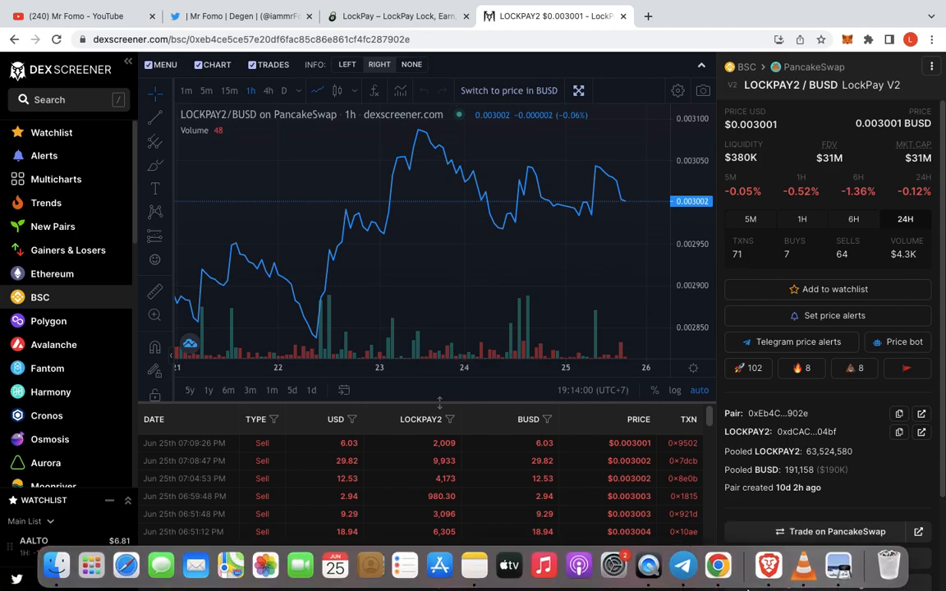
Step: Bring Telegram forward and cycle the LockPay group's pinned posts to the orphanage donation album
click(682, 577)
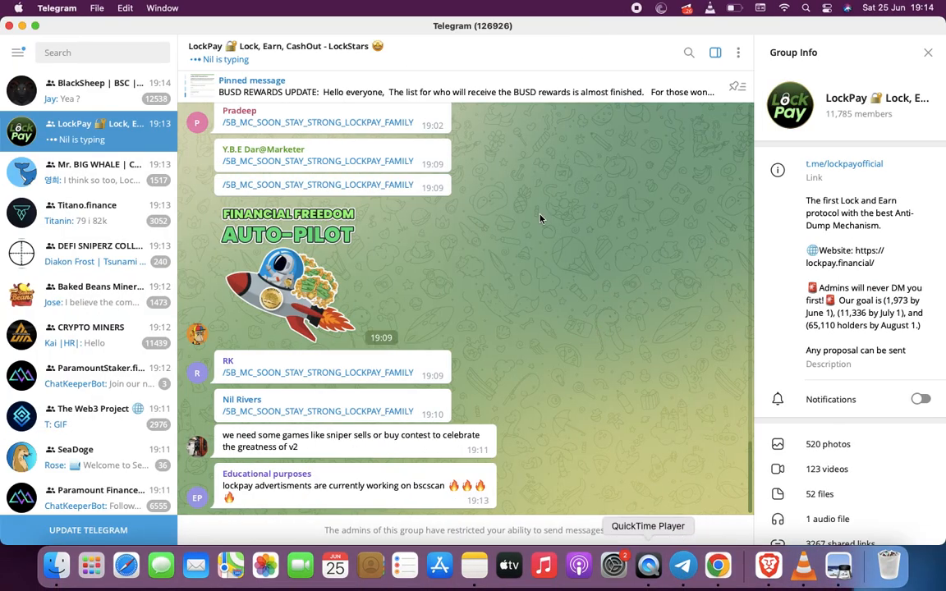
click(491, 90)
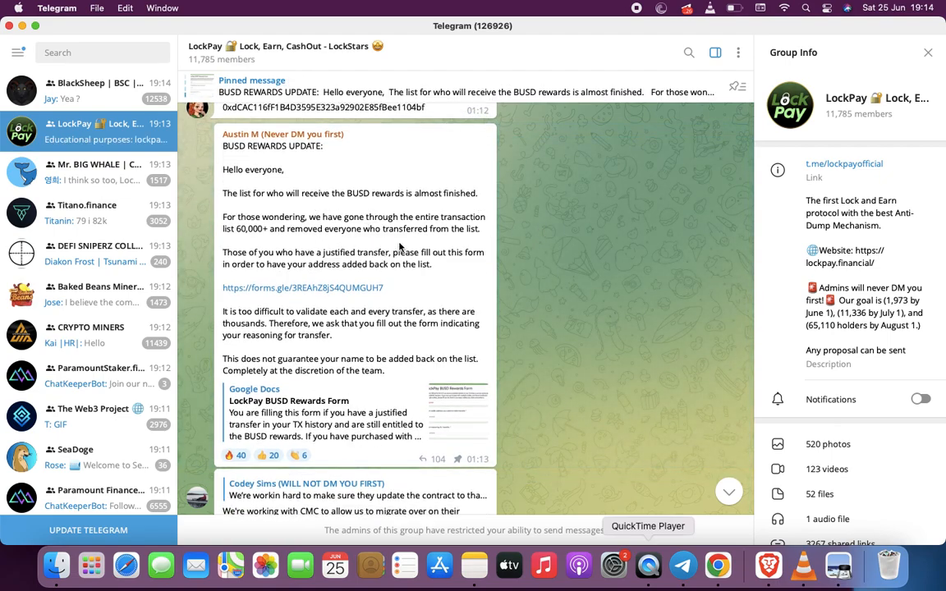
mouse_move(350, 335)
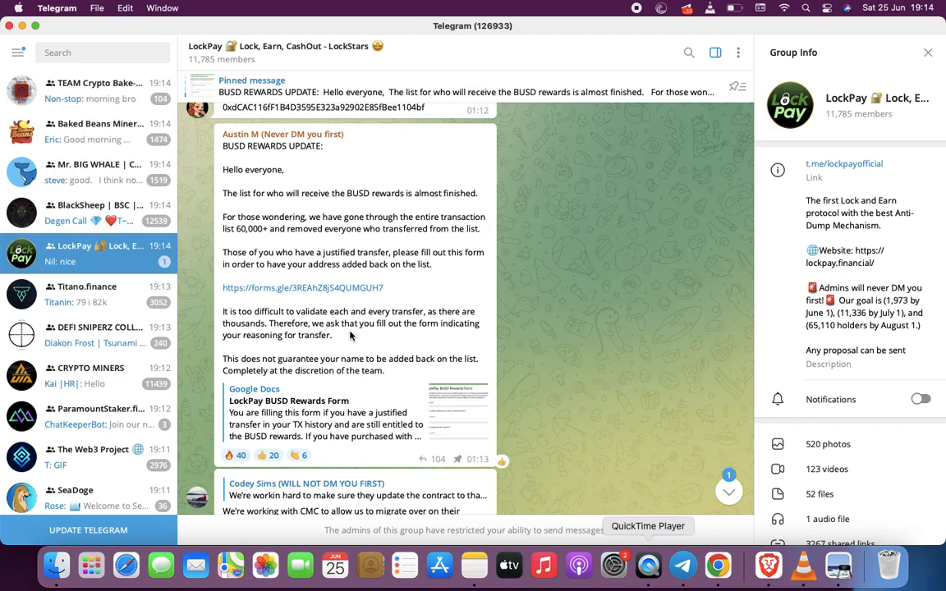
scroll(351, 335, down, 2)
scroll(386, 312, down, 2)
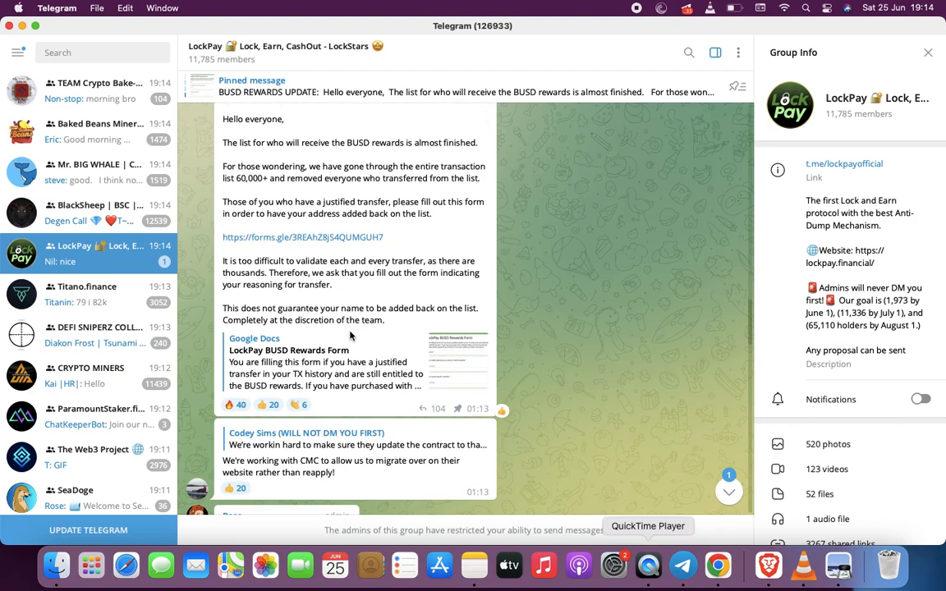
scroll(389, 305, down, 3)
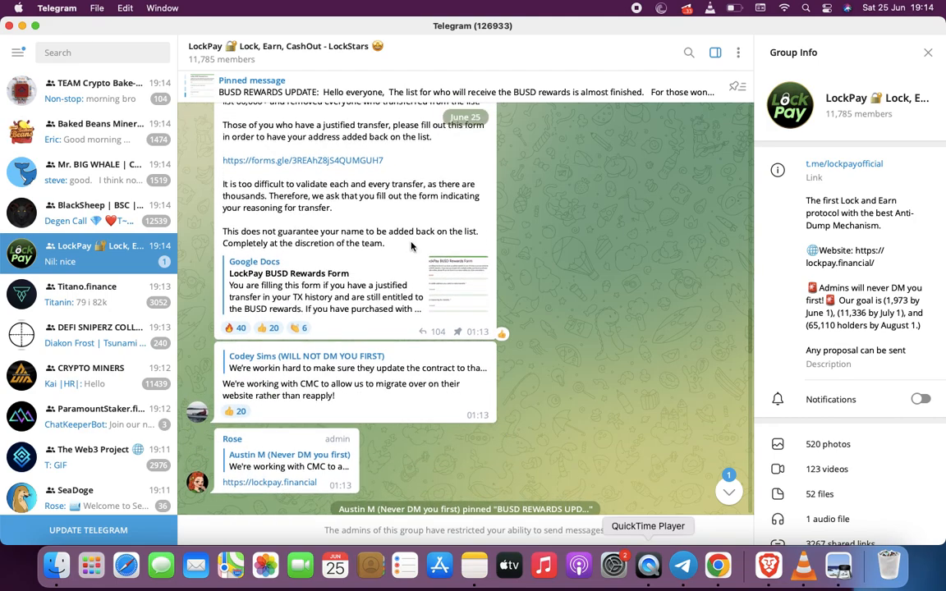
scroll(318, 290, up, 4)
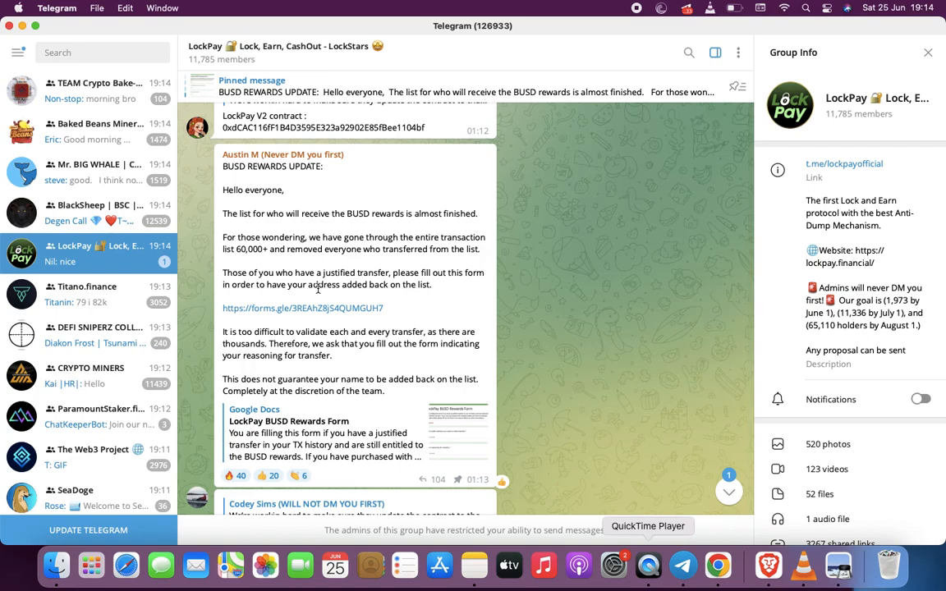
scroll(317, 290, down, 5)
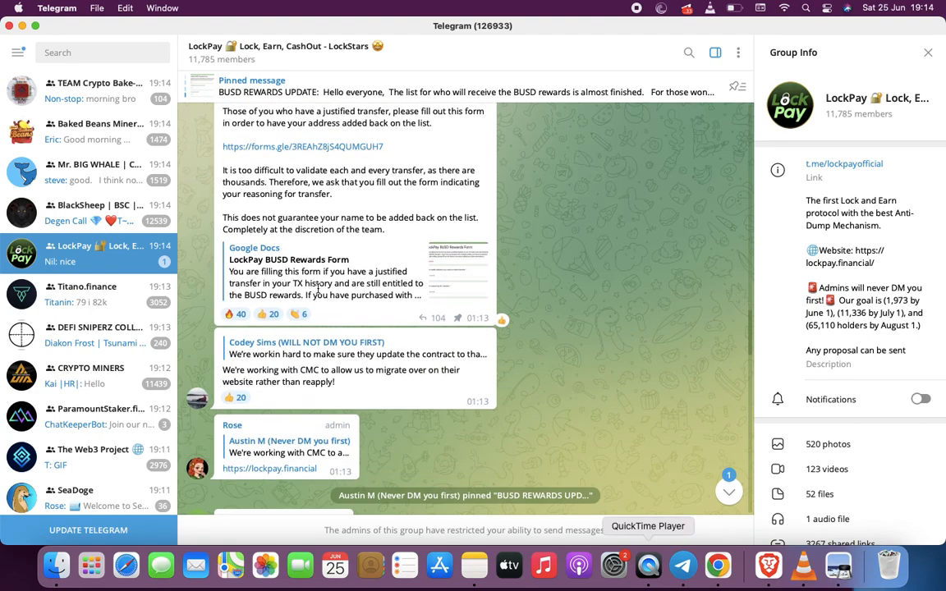
scroll(318, 290, down, 5)
scroll(318, 290, down, 8)
scroll(318, 290, down, 8)
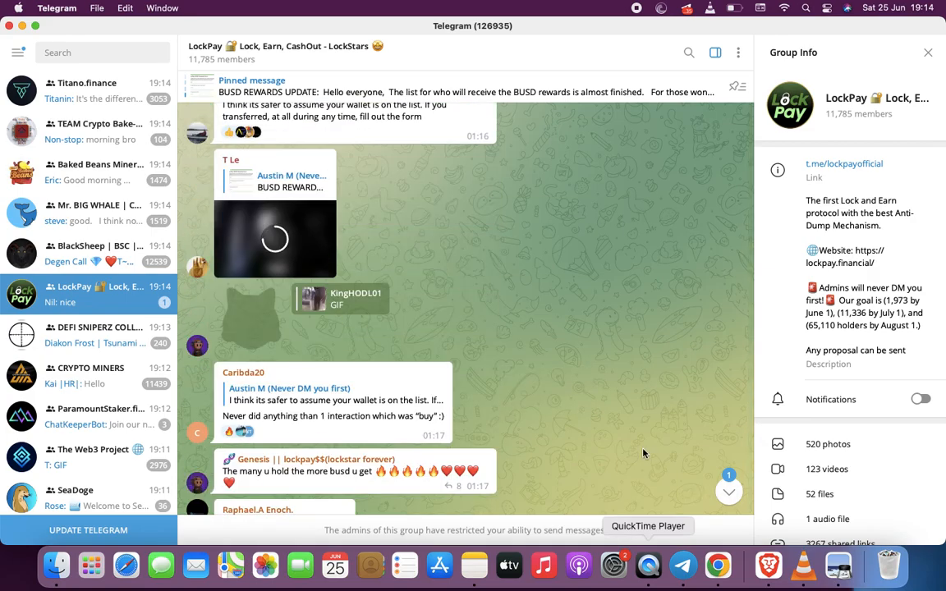
click(728, 491)
scroll(551, 344, up, 1)
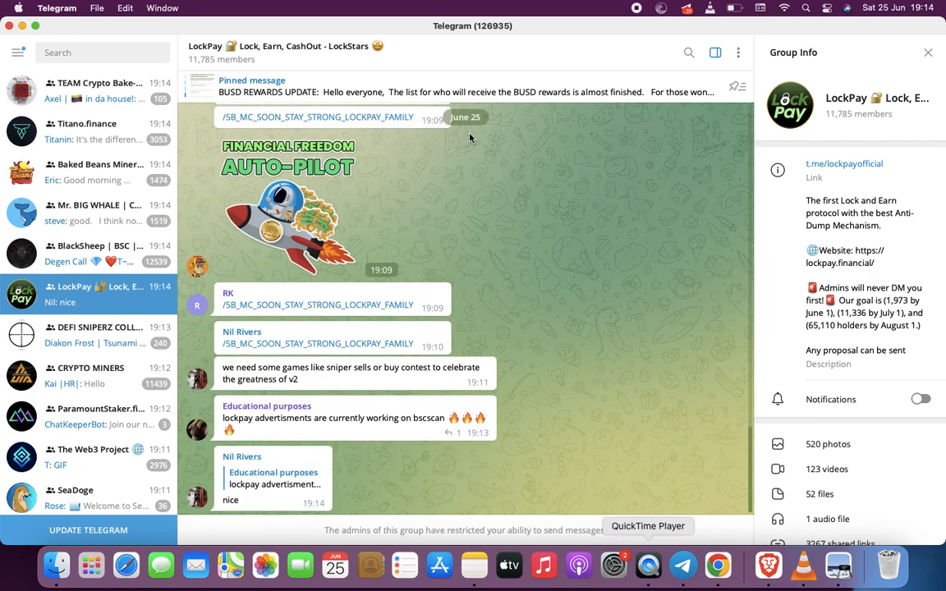
click(452, 86)
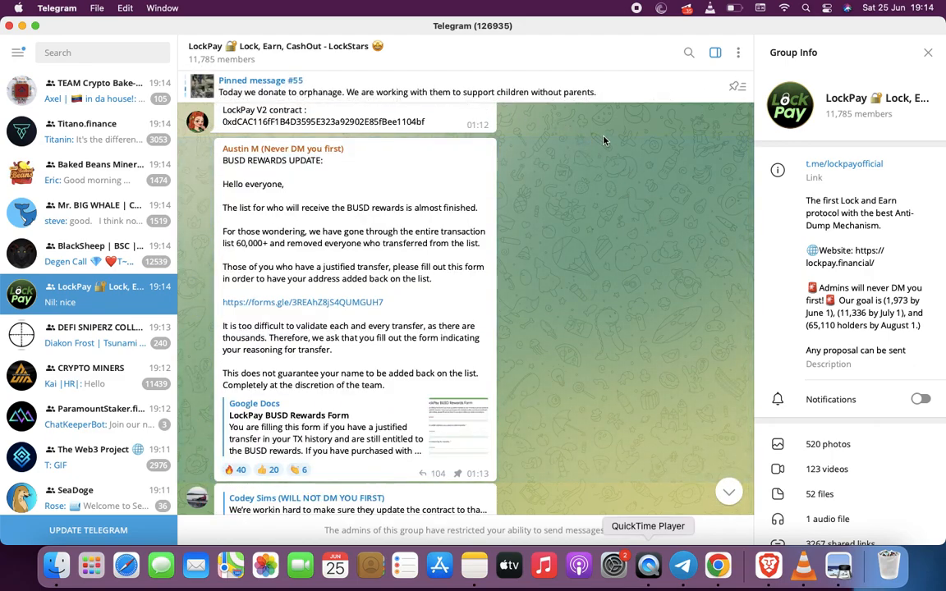
click(496, 93)
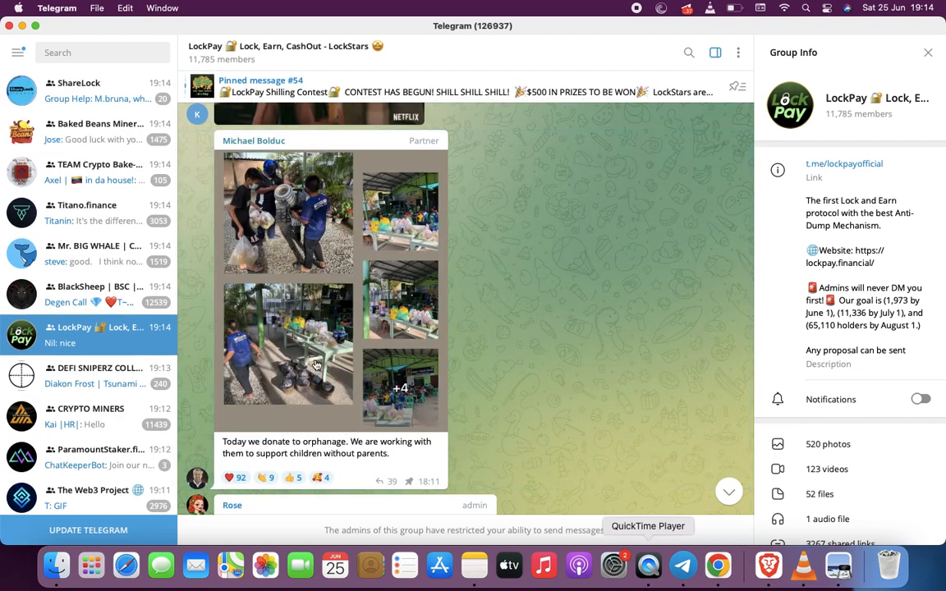
Step: View the donation photos full size, close the viewer and jump to the group's newest messages
click(320, 207)
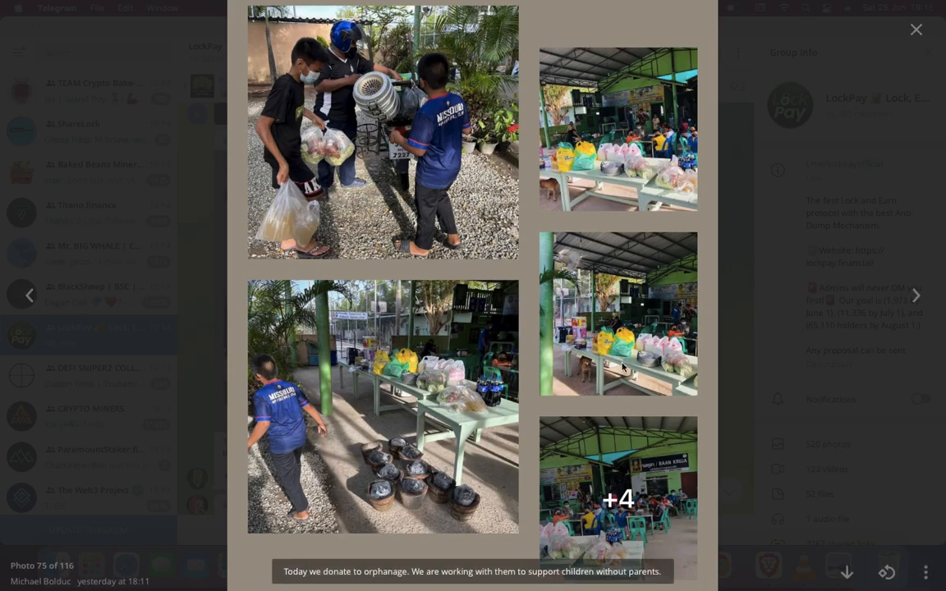
key(Escape)
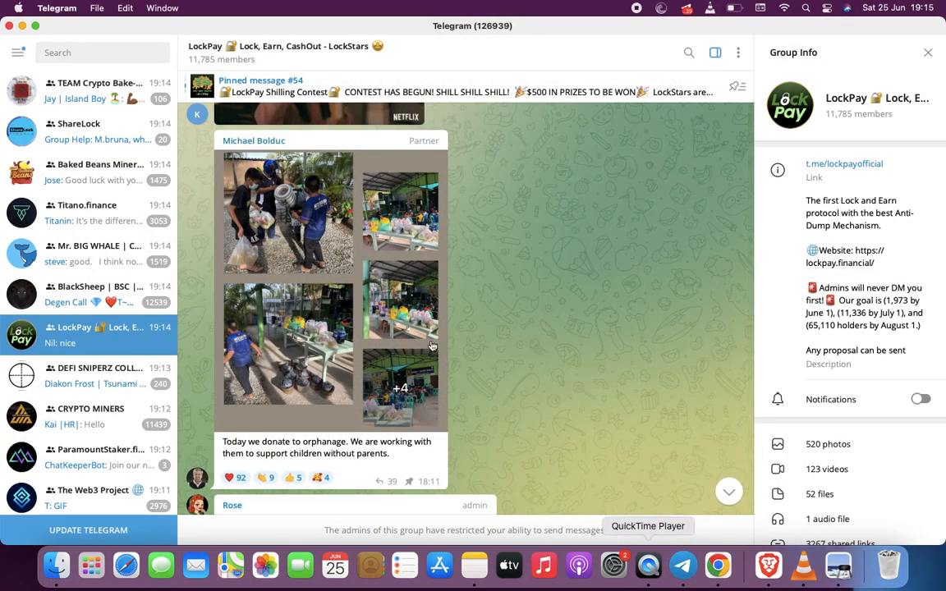
scroll(460, 315, up, 3)
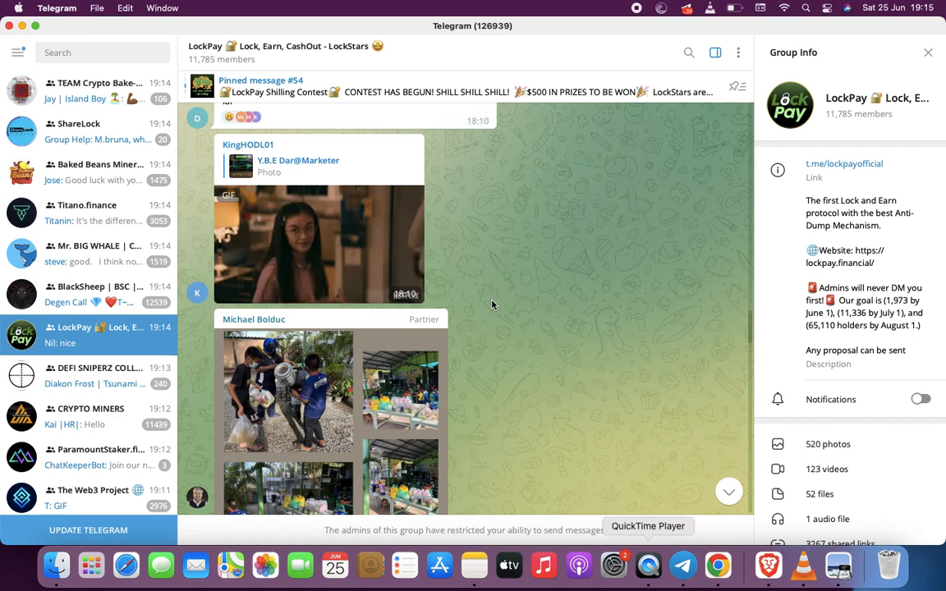
scroll(491, 305, down, 6)
scroll(491, 305, down, 1)
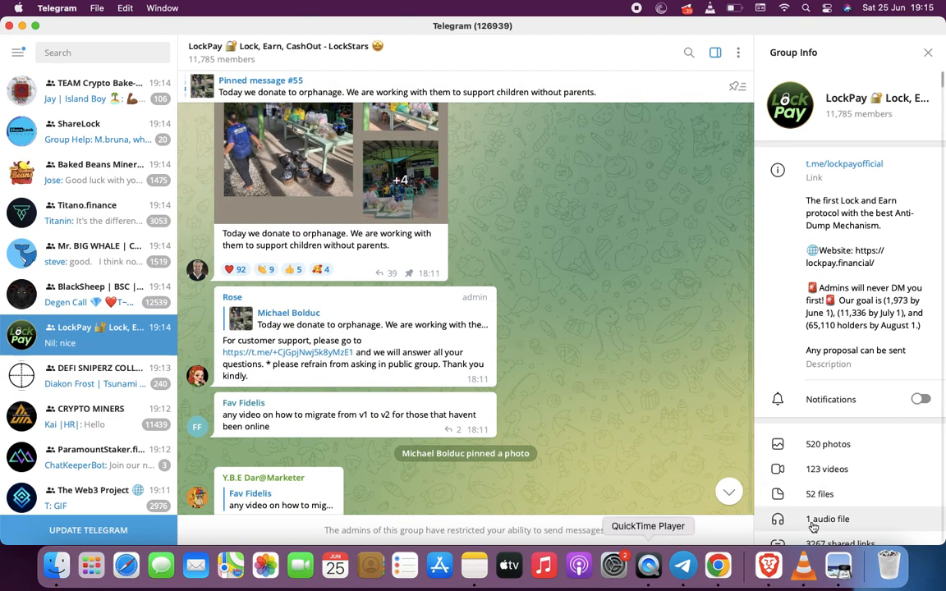
click(728, 491)
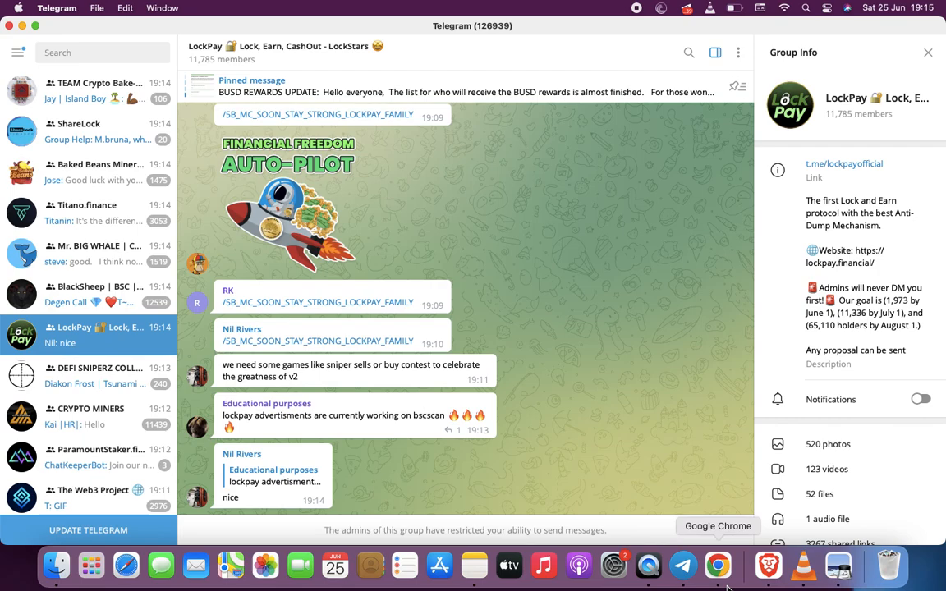
Step: Return to the browser, launch the LockPay V2 dApp and connect the MetaMask wallet
click(718, 566)
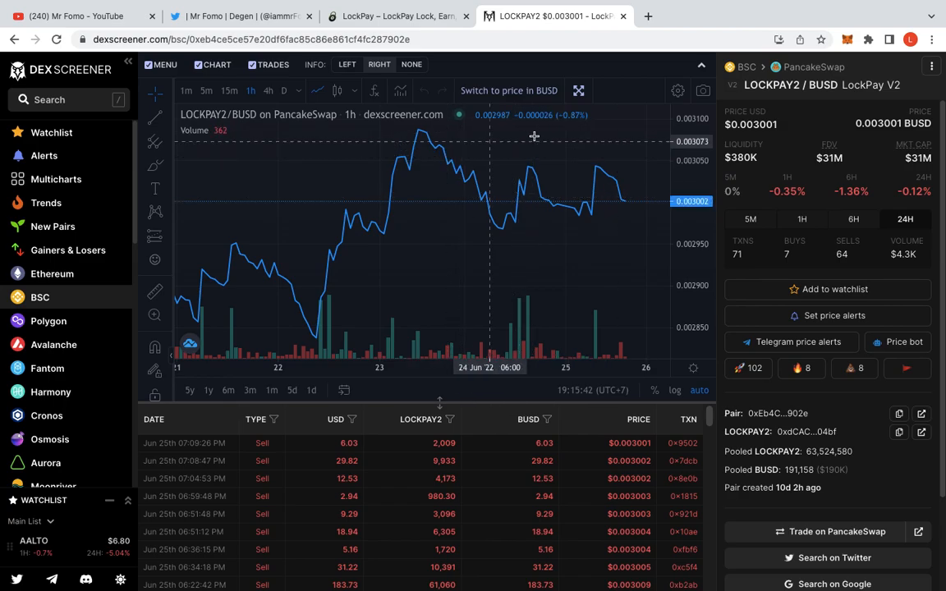
click(402, 16)
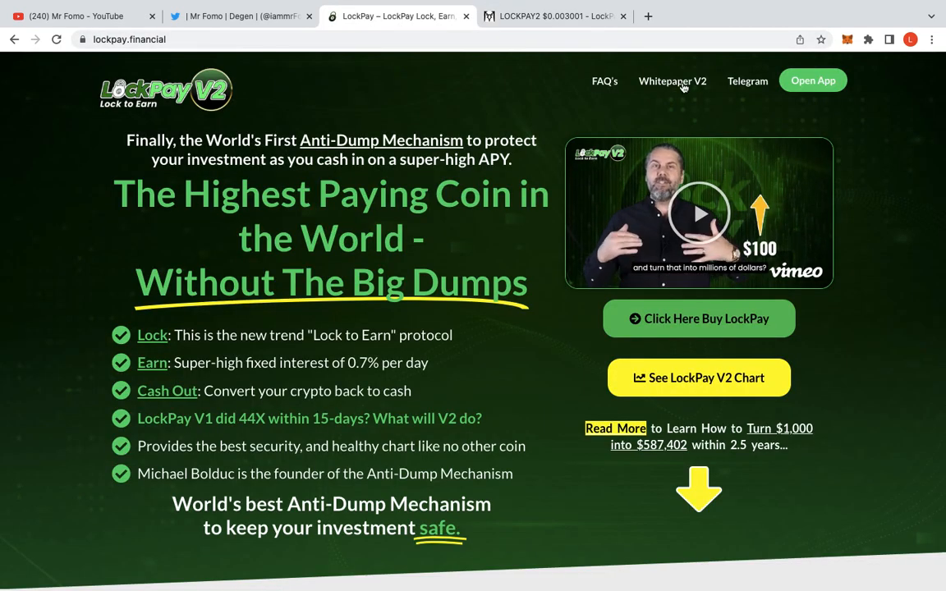
click(812, 80)
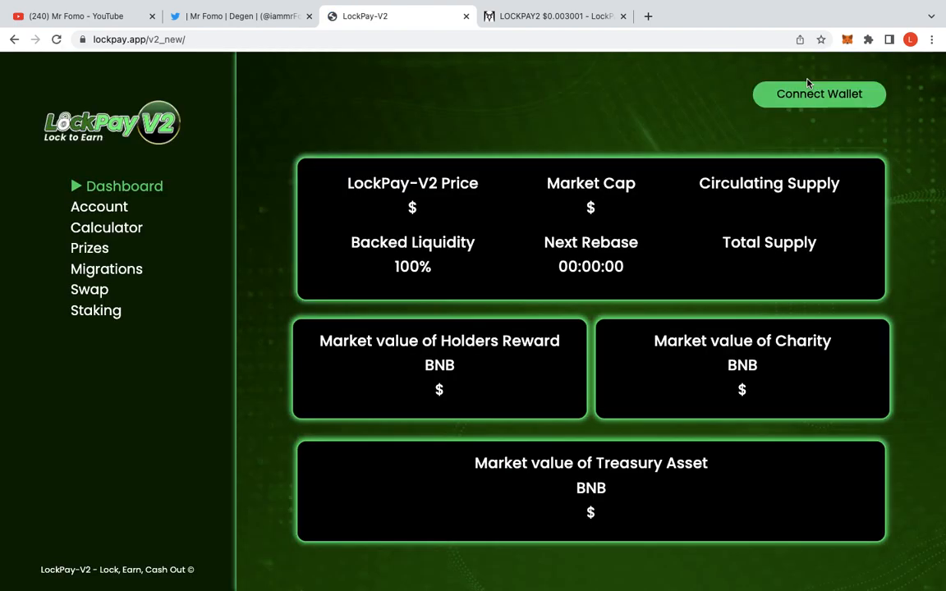
click(819, 94)
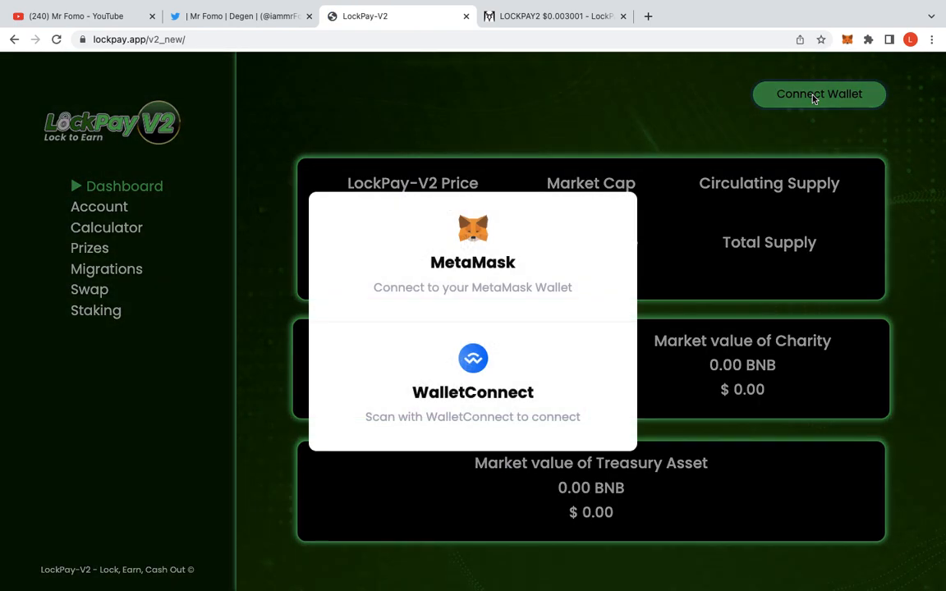
click(483, 268)
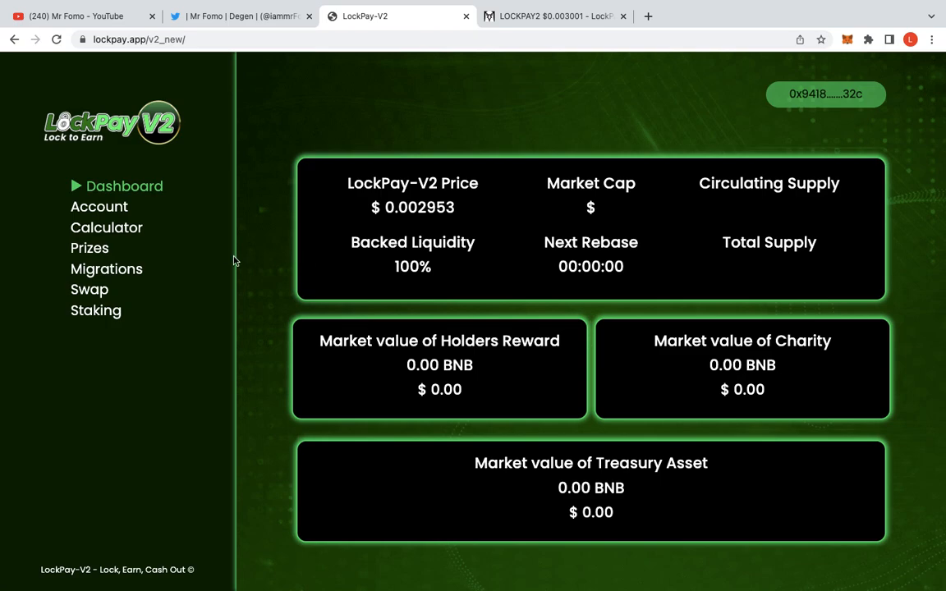
Step: Load the Account page balance of $302.45, then move to the Mr Fomo YouTube channel
click(99, 207)
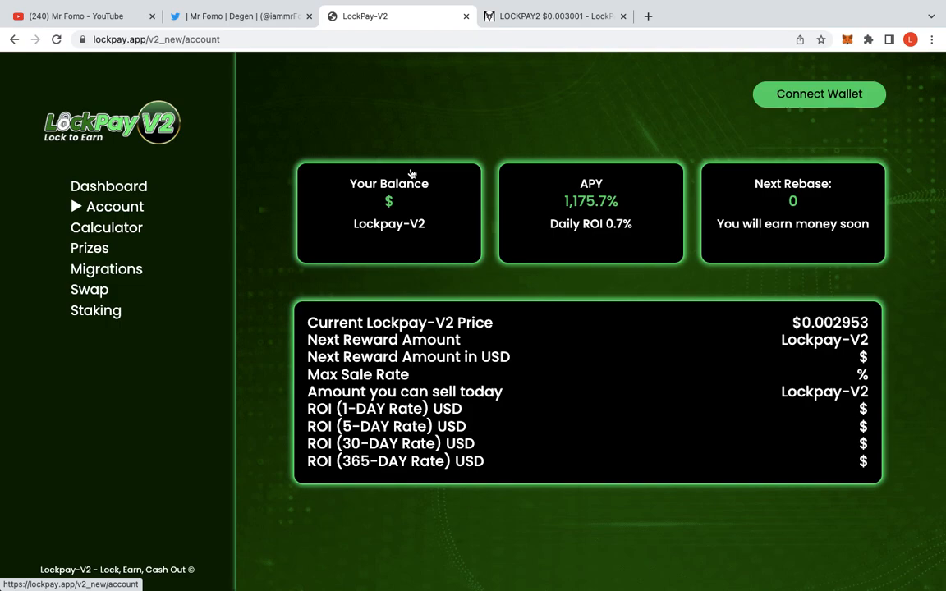
click(819, 93)
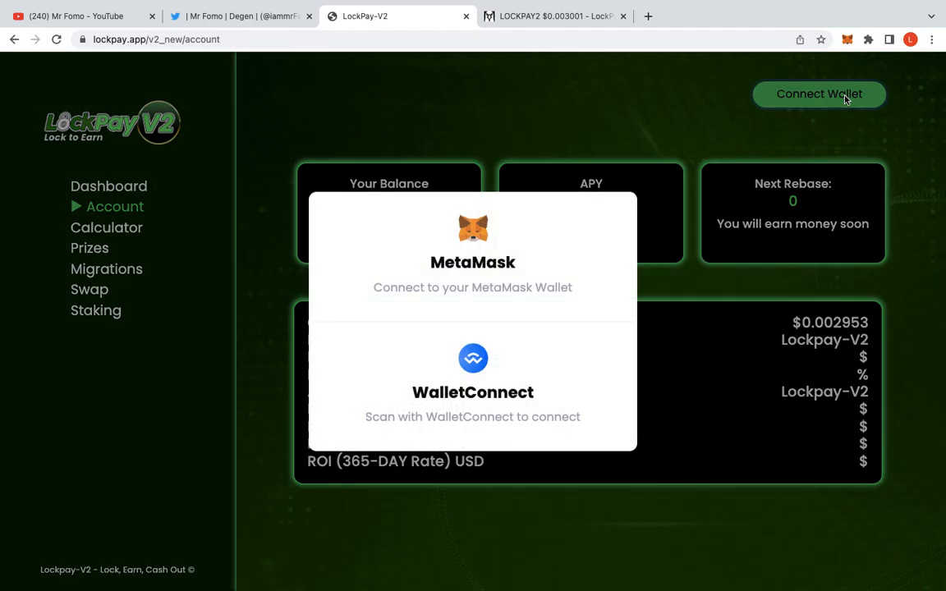
click(434, 227)
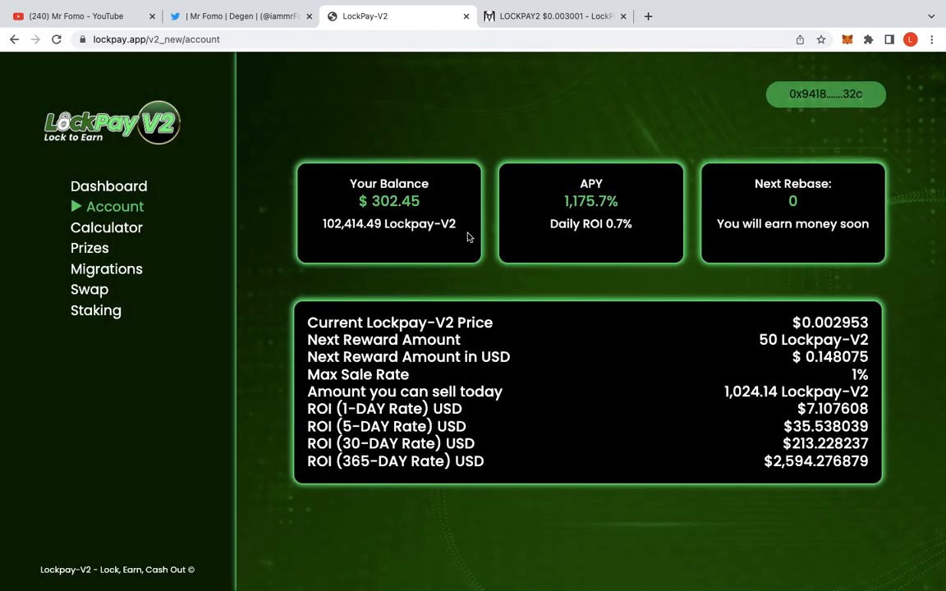
drag(459, 224, 371, 223)
click(82, 17)
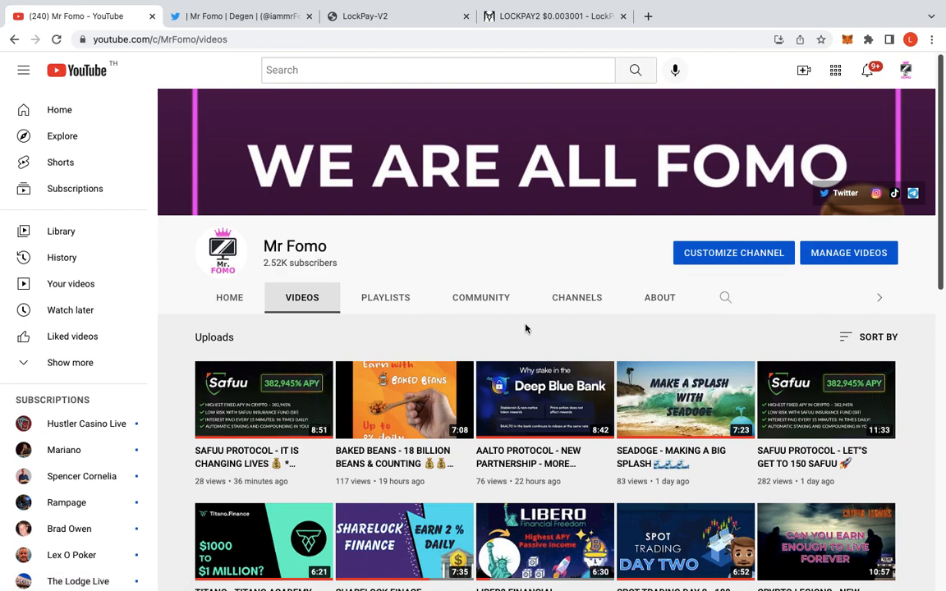
scroll(526, 328, down, 2)
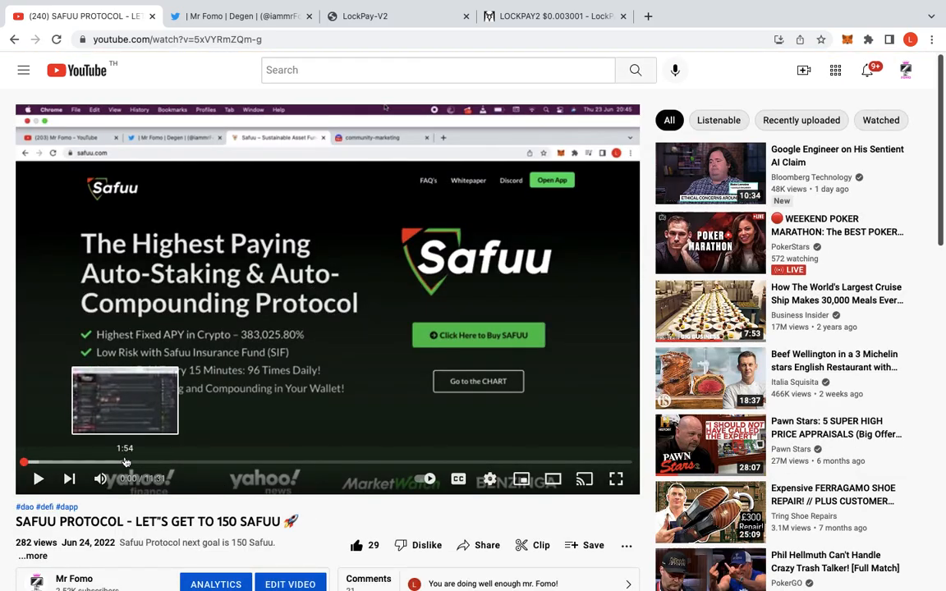
Step: Skim the SAFUU Protocol video between 1:17 and 4:29, then go back to the channel's uploads
click(126, 462)
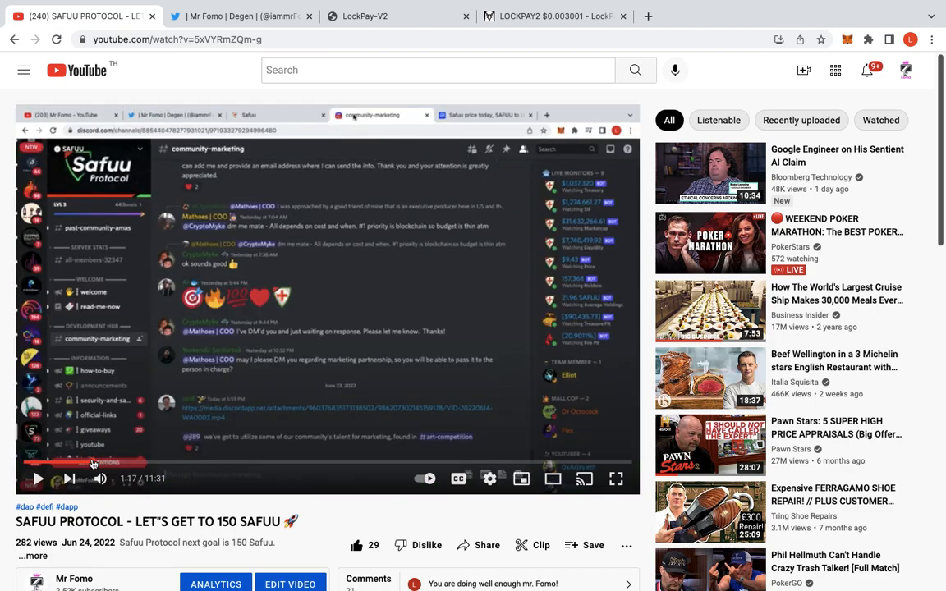
click(89, 463)
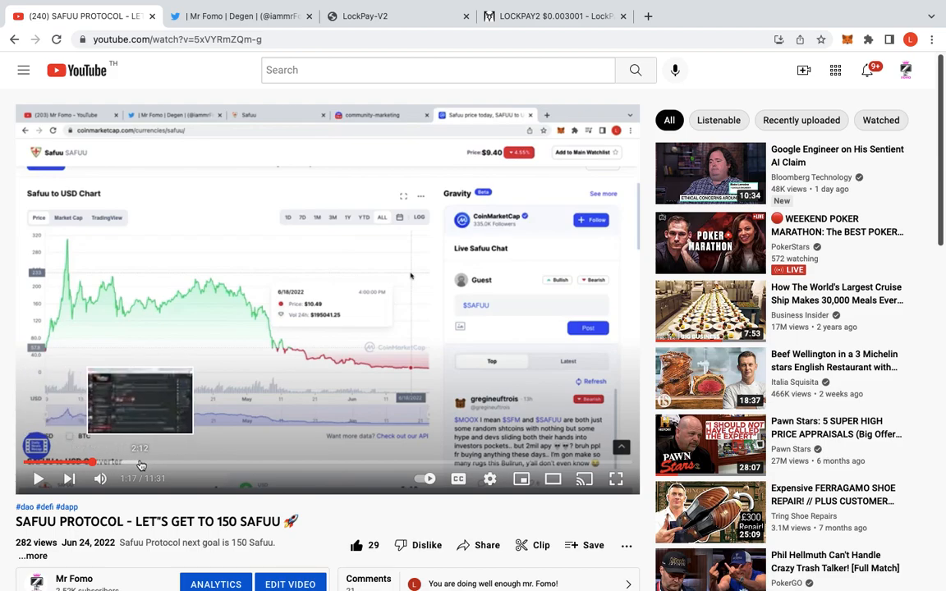
click(196, 464)
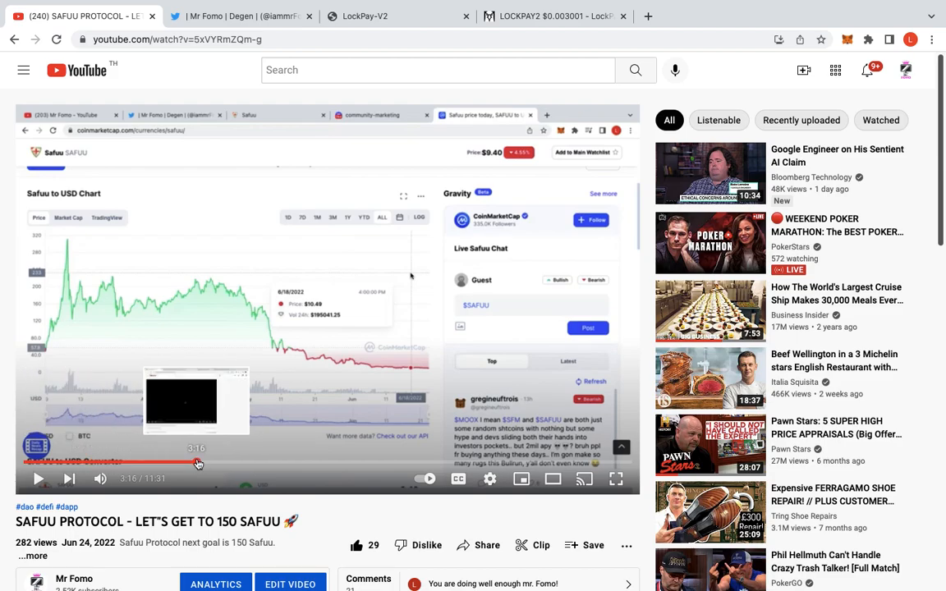
click(249, 465)
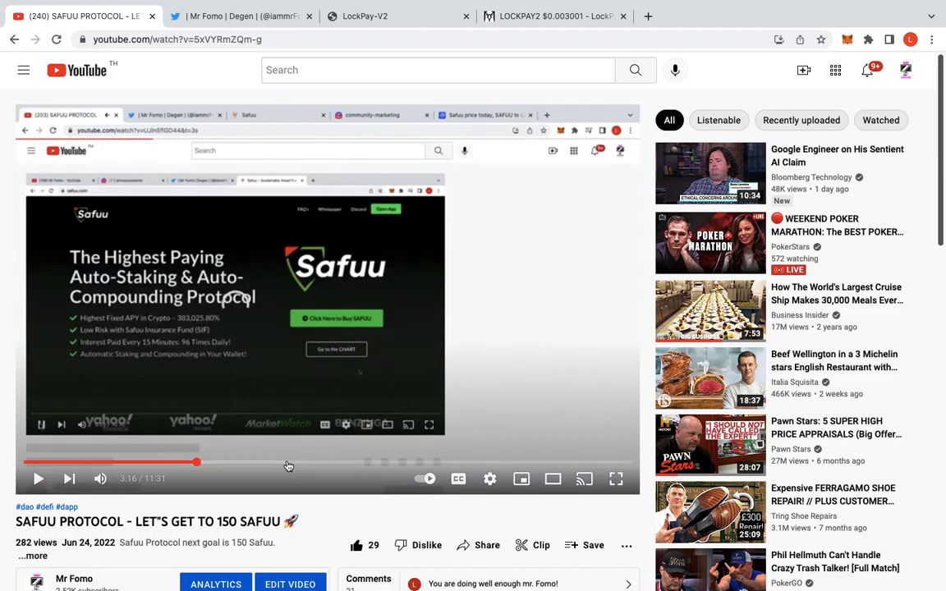
click(265, 466)
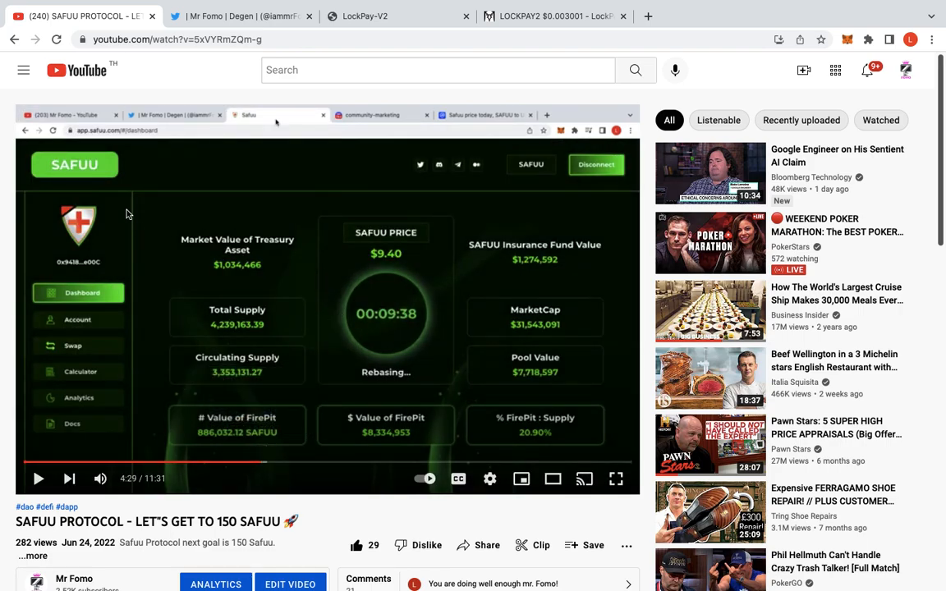
key(alt+Left)
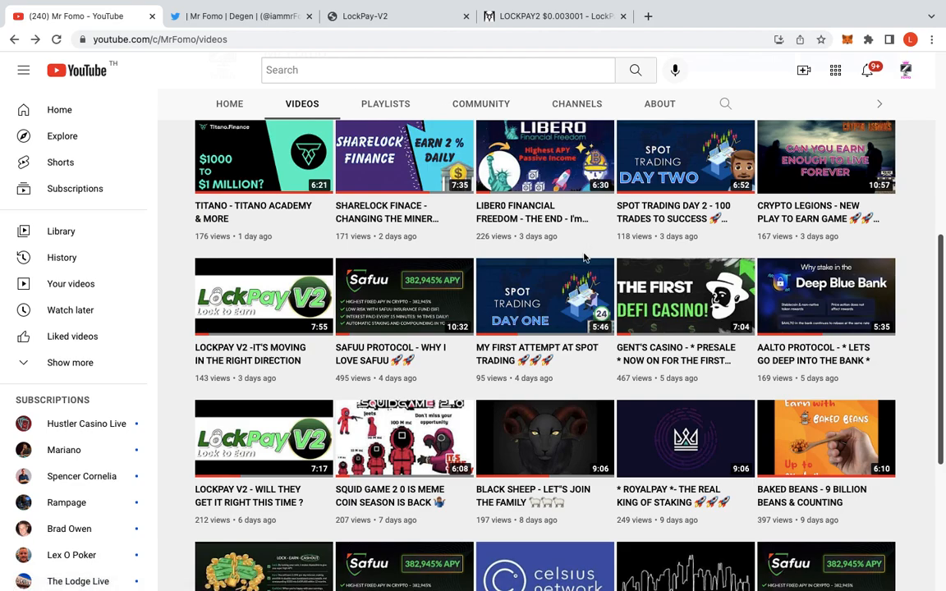
scroll(328, 288, up, 3)
scroll(246, 288, up, 2)
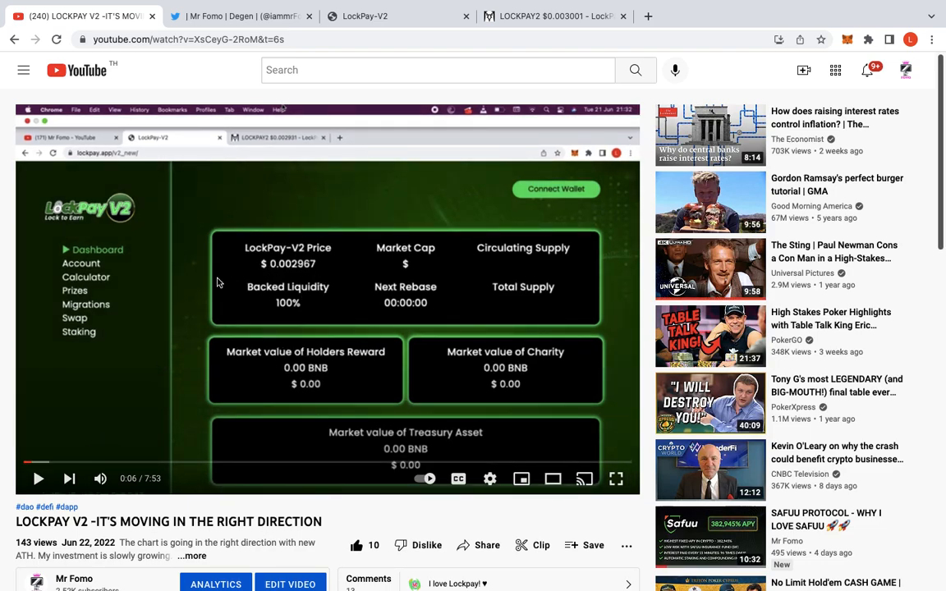
Step: Skim the LockPay V2 review video from 0:23 through the dashboard and chart parts to 2:44
click(54, 462)
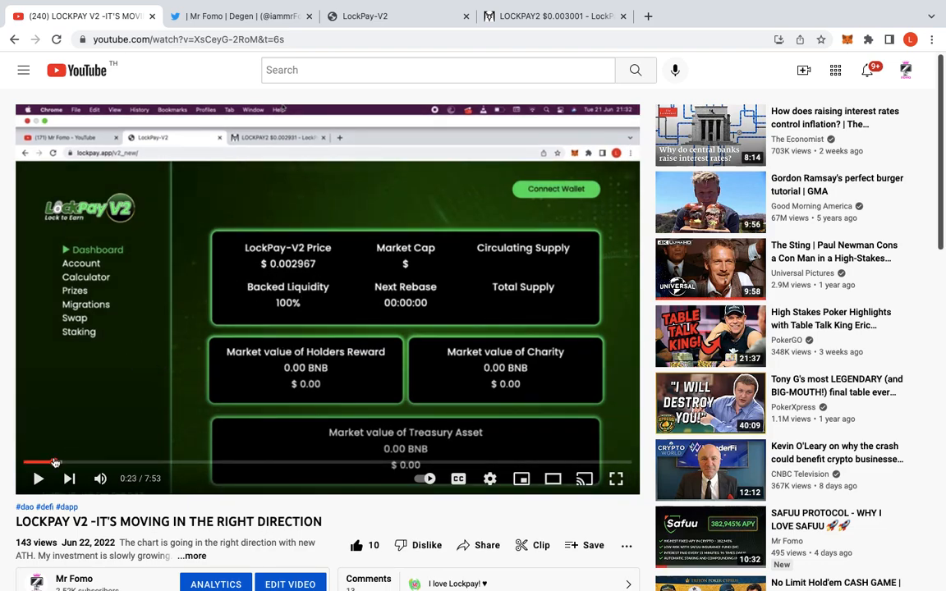
drag(54, 462, 114, 466)
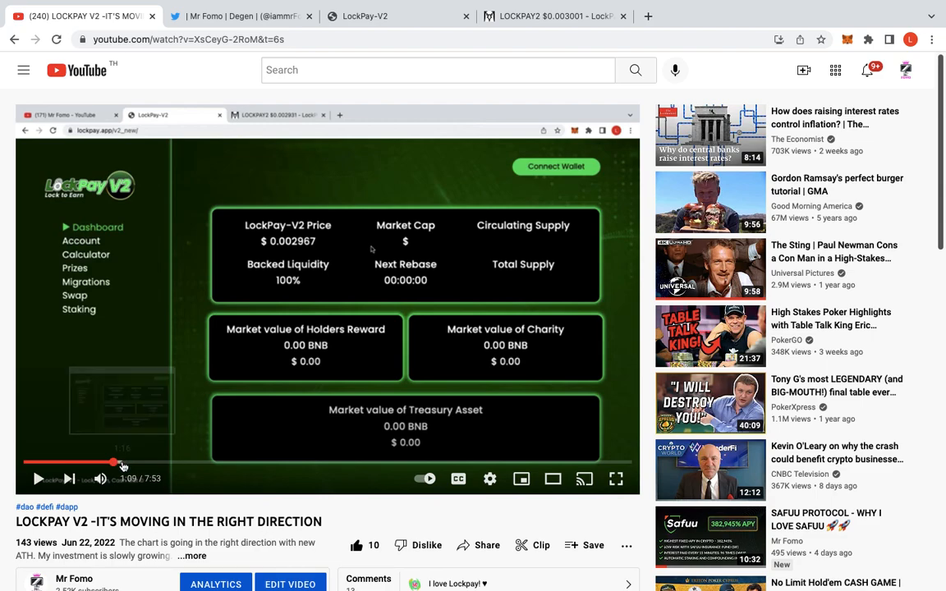
click(125, 466)
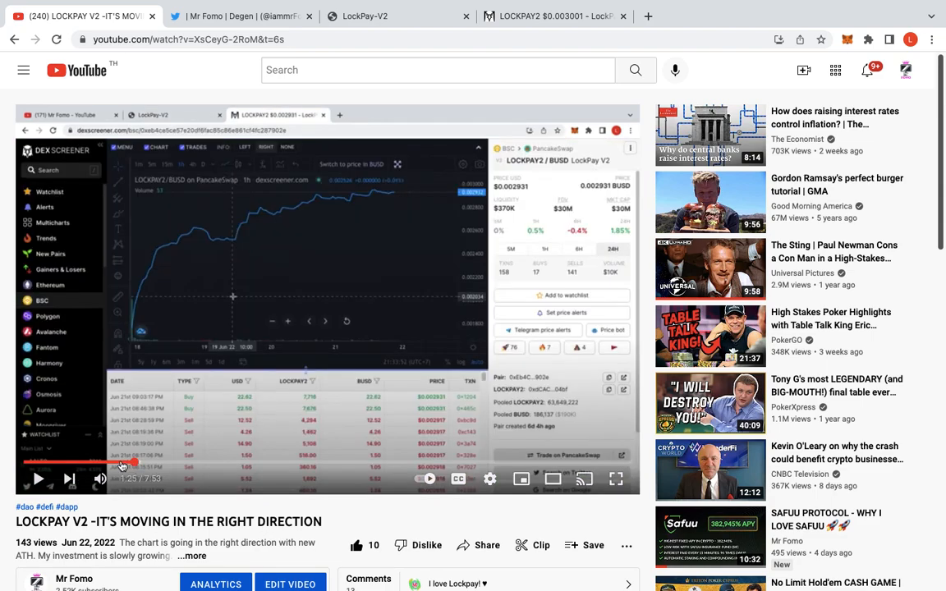
click(119, 466)
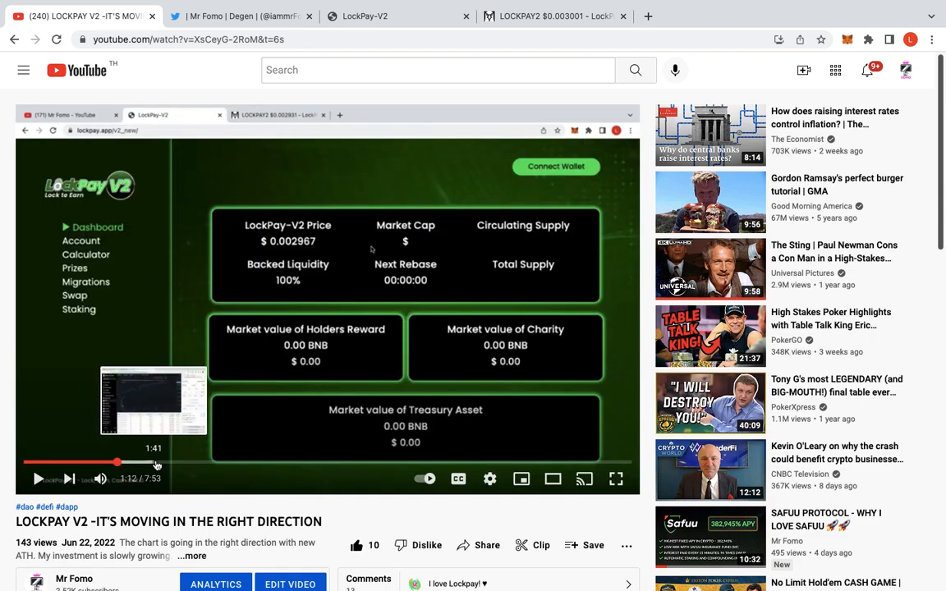
click(205, 465)
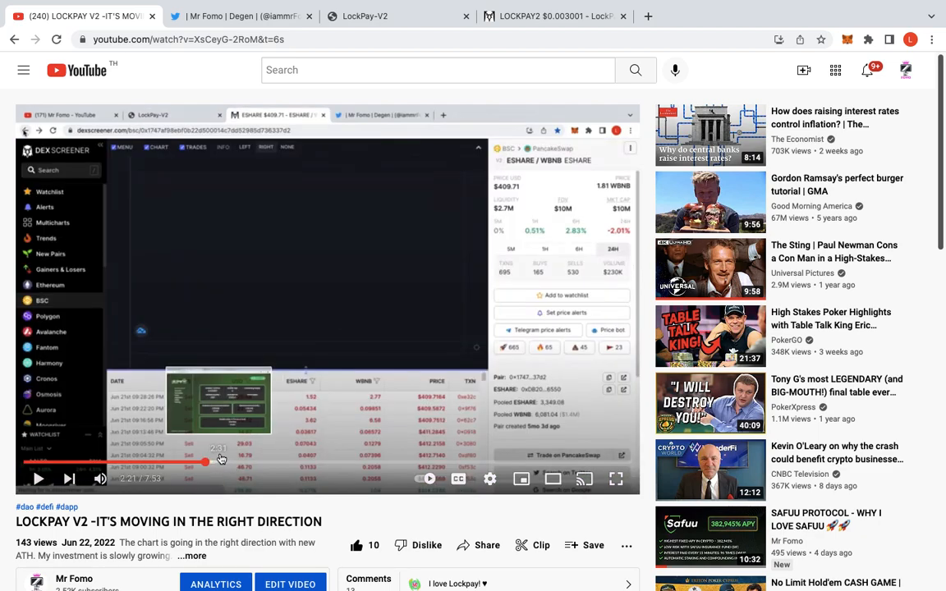
click(220, 466)
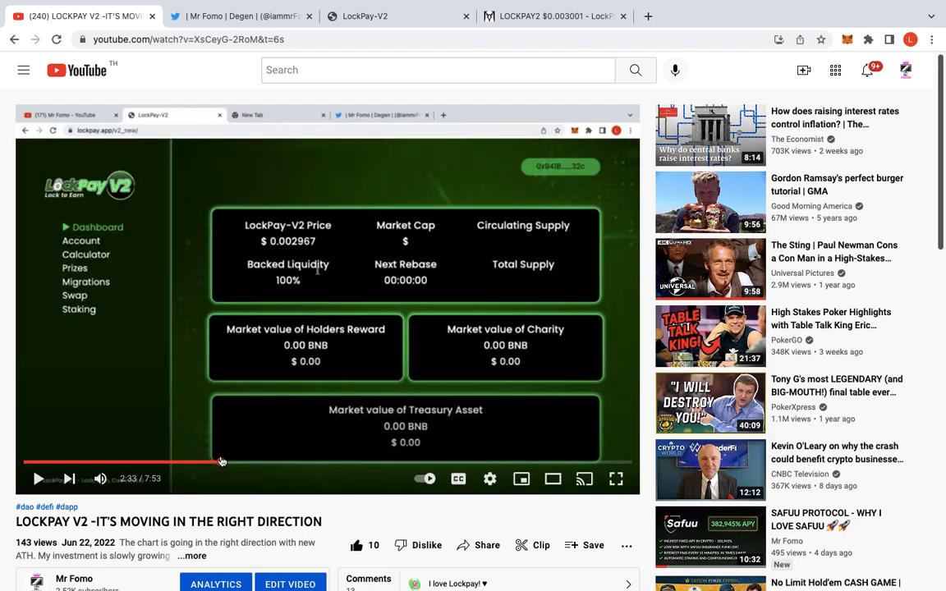
click(235, 466)
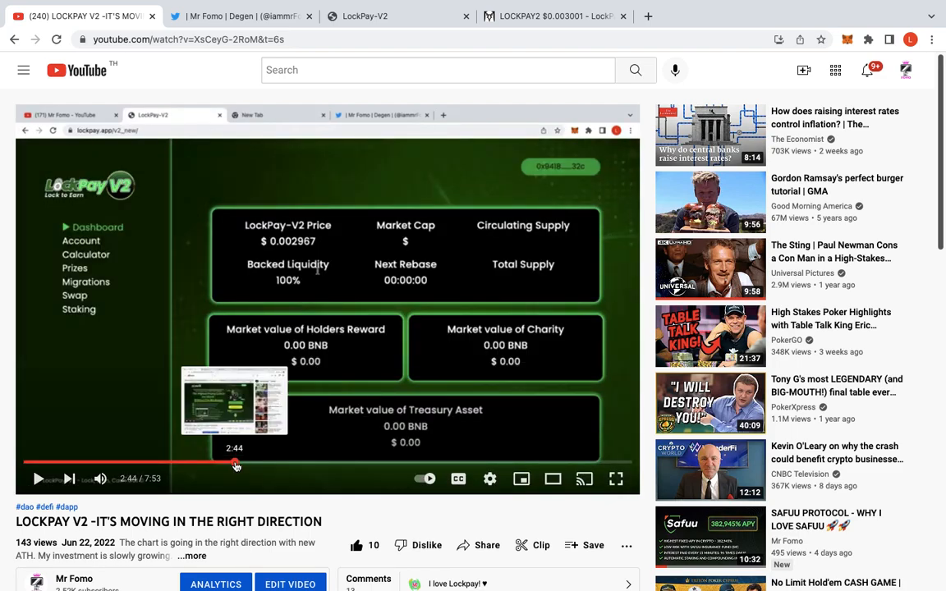
Step: Skip ahead to the account balance part at 3:45, then switch to the live LockPay V2 account page
click(261, 466)
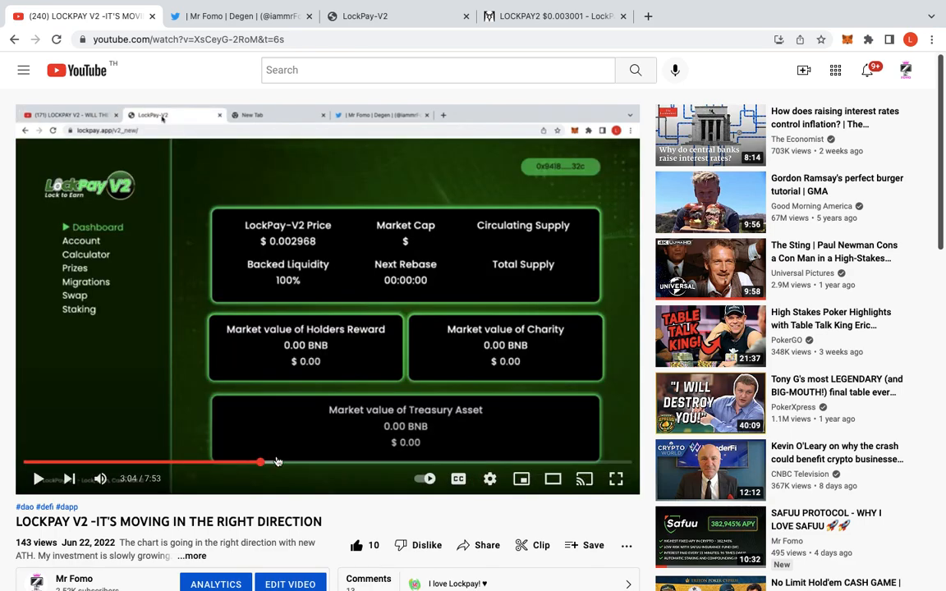
click(282, 468)
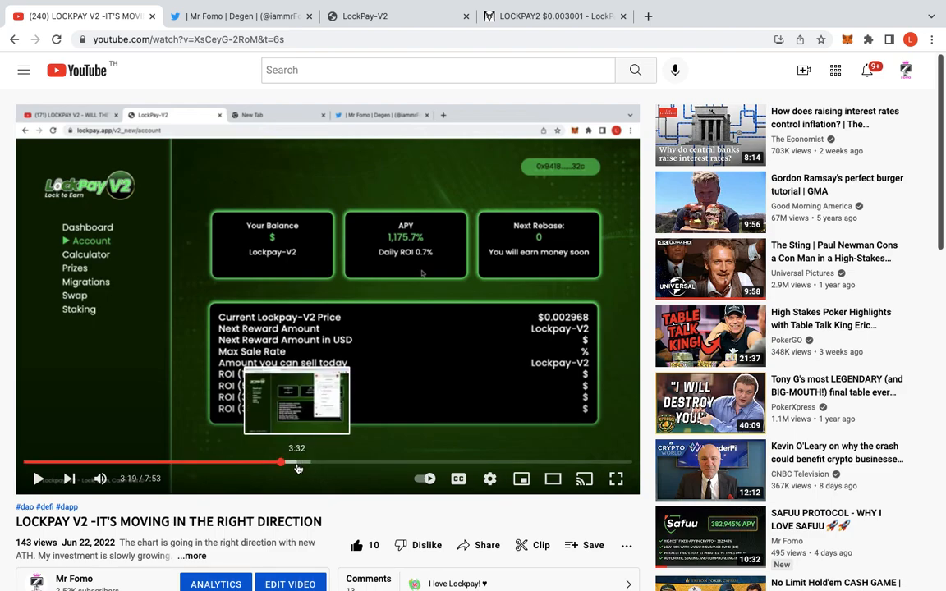
click(298, 467)
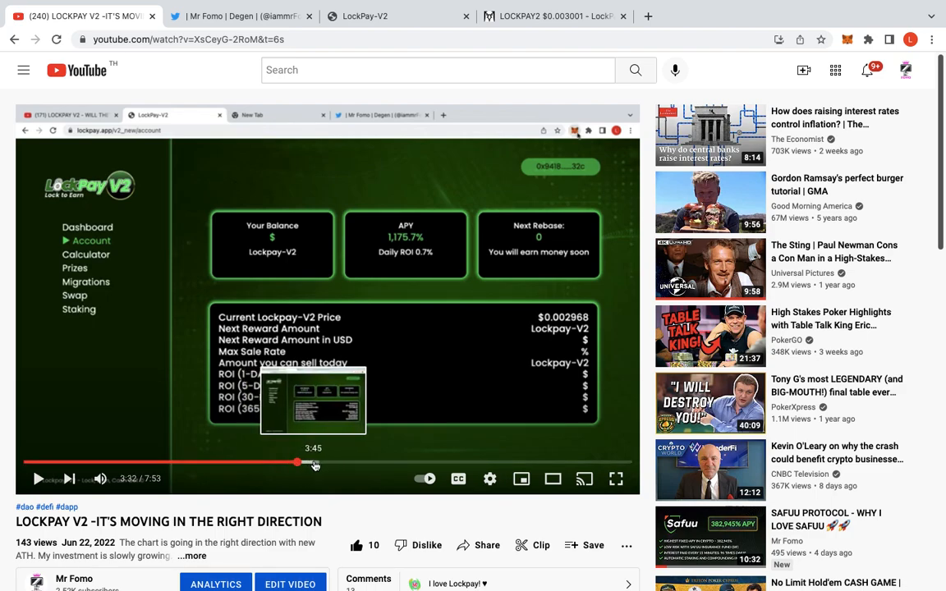
click(314, 467)
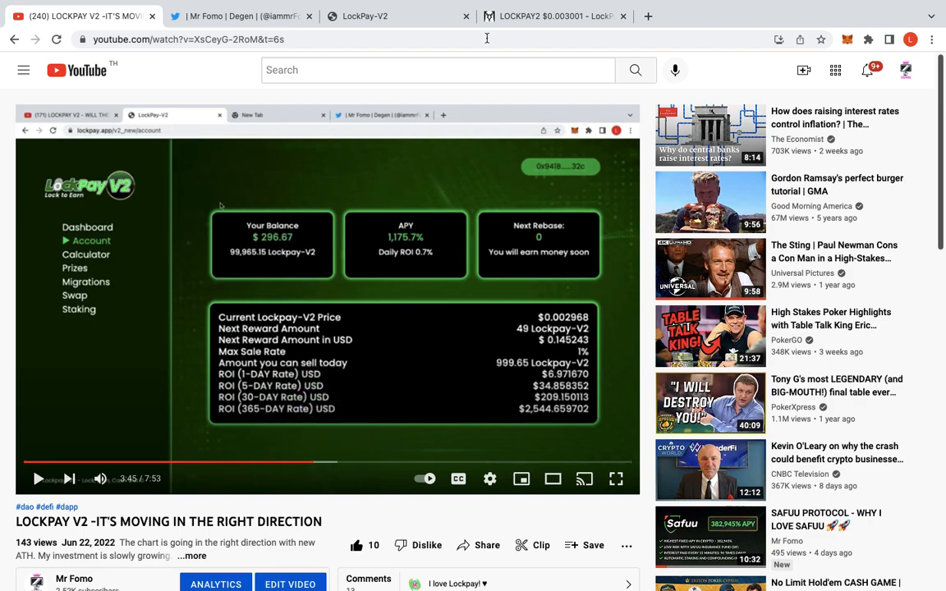
click(365, 16)
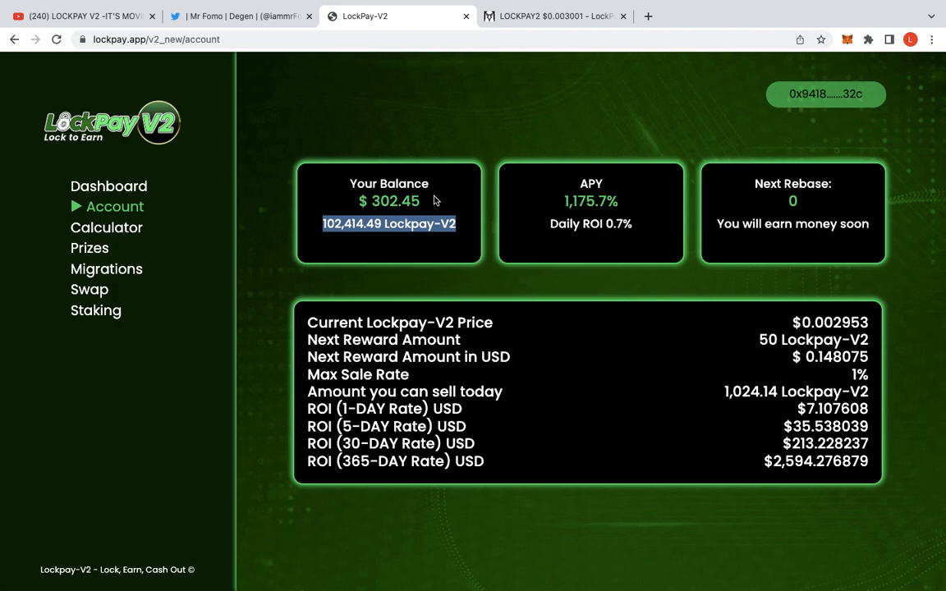
Step: Highlight the 102,414.49 Lockpay-V2 token balance and check the Dashboard and Account pages
click(324, 236)
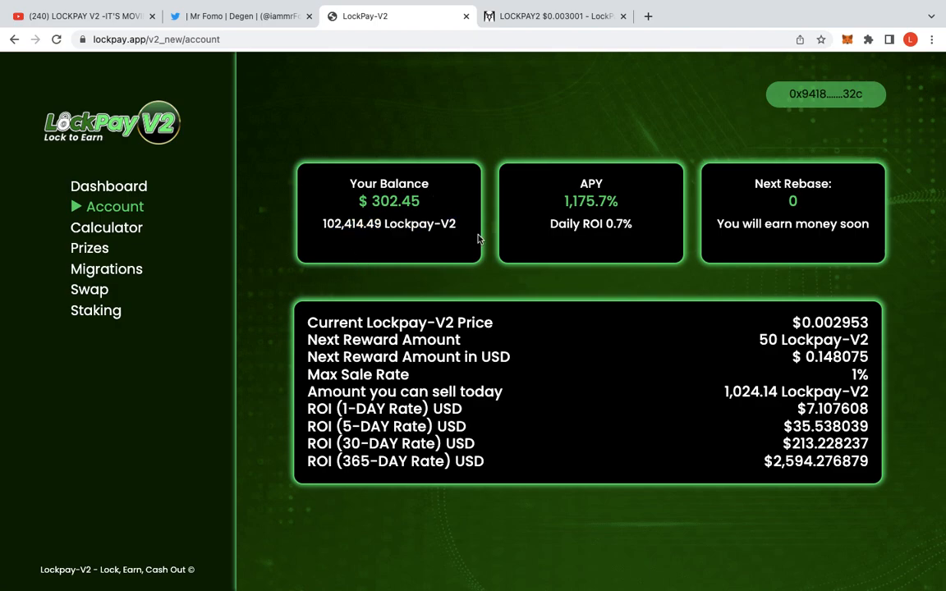
drag(466, 228, 293, 216)
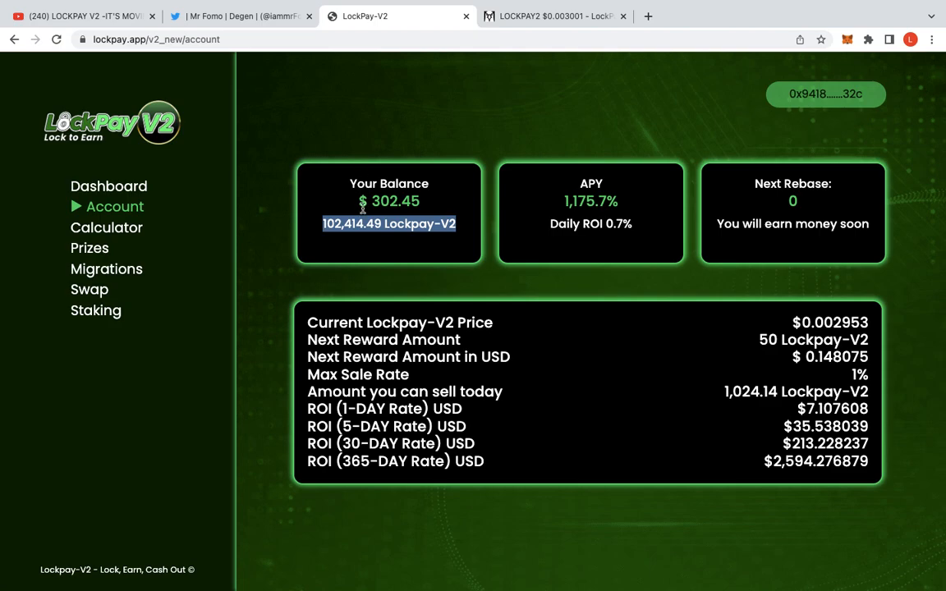
click(117, 186)
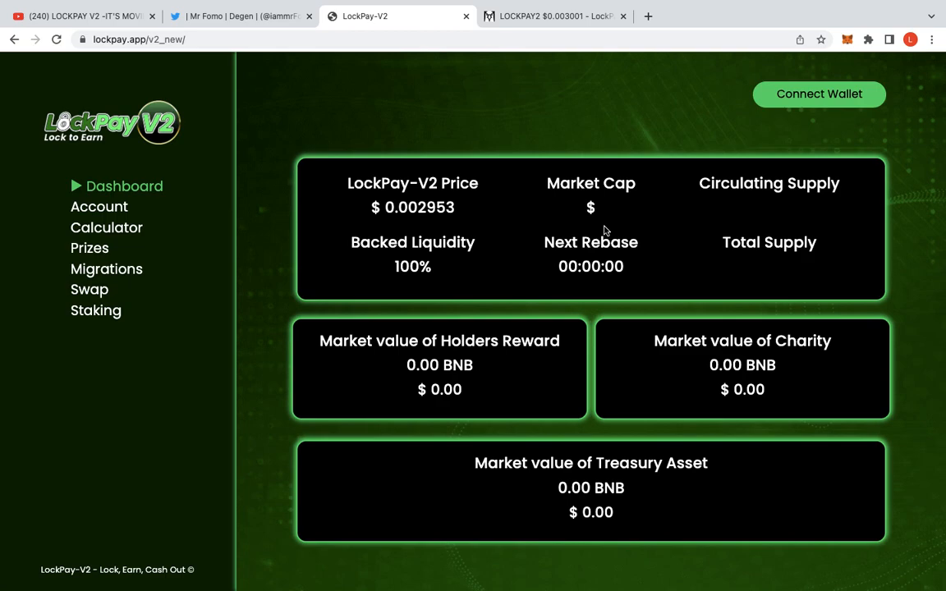
click(98, 207)
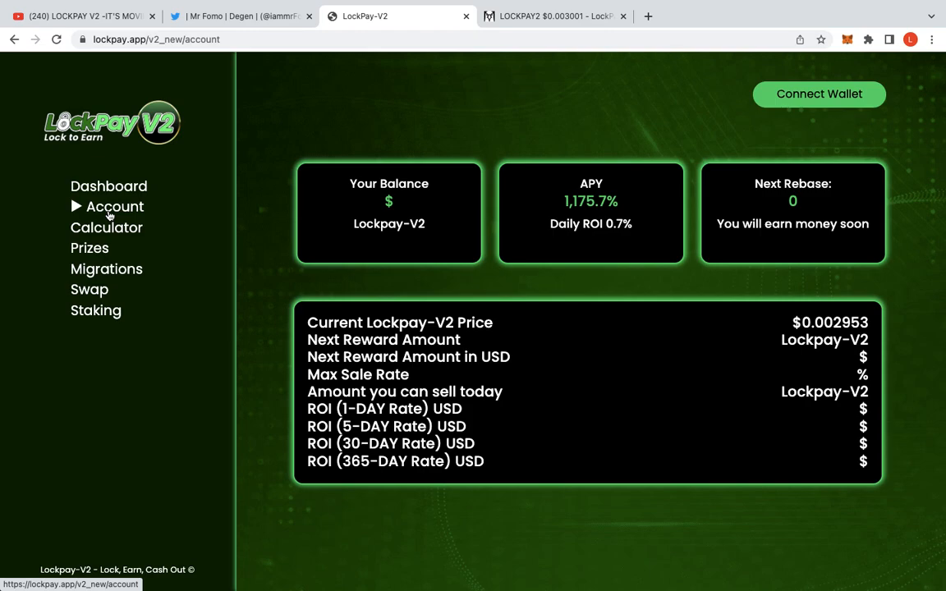
Step: Reconnect the MetaMask wallet from the Prizes page, then move to the DEX Screener chart
click(95, 251)
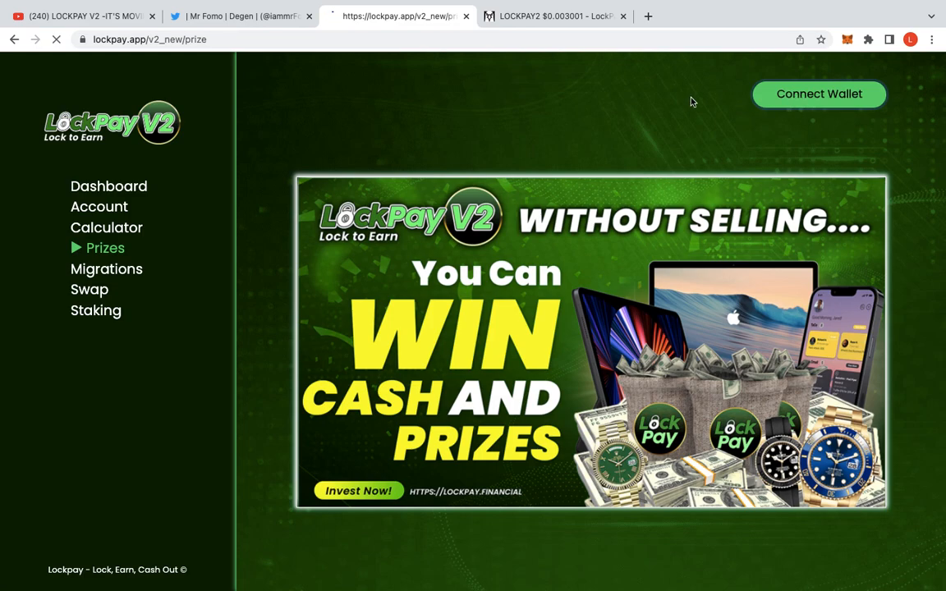
click(775, 99)
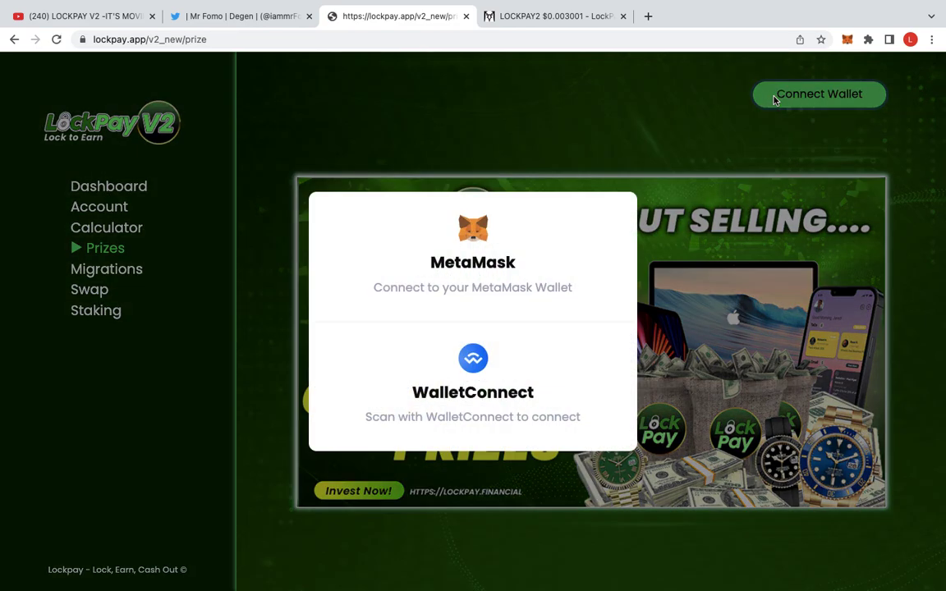
click(473, 263)
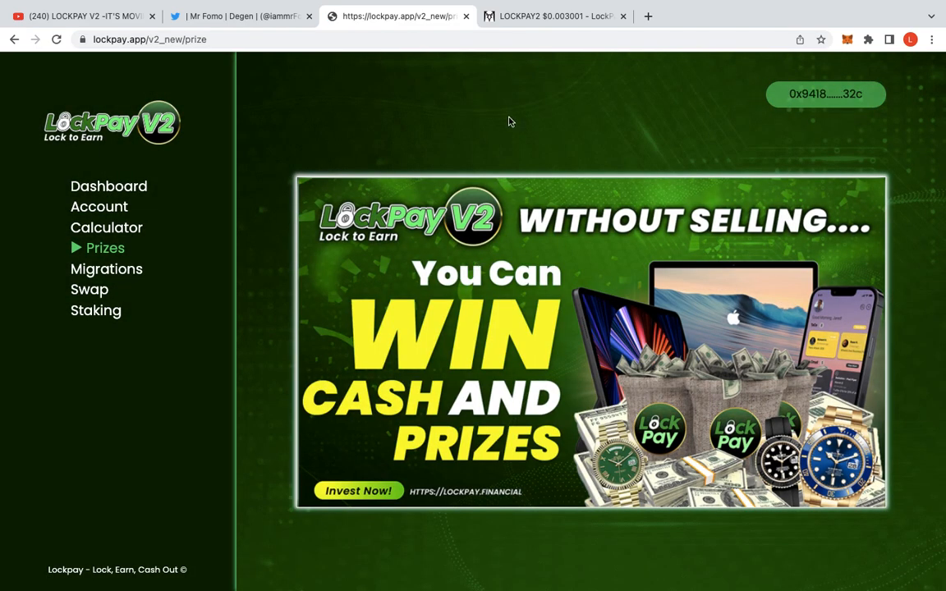
click(551, 16)
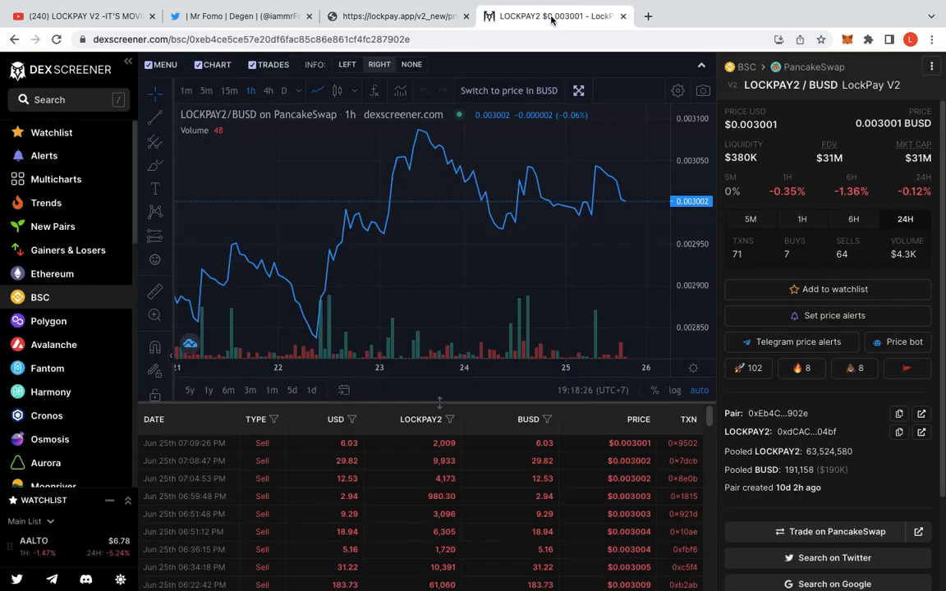
scroll(408, 179, down, 5)
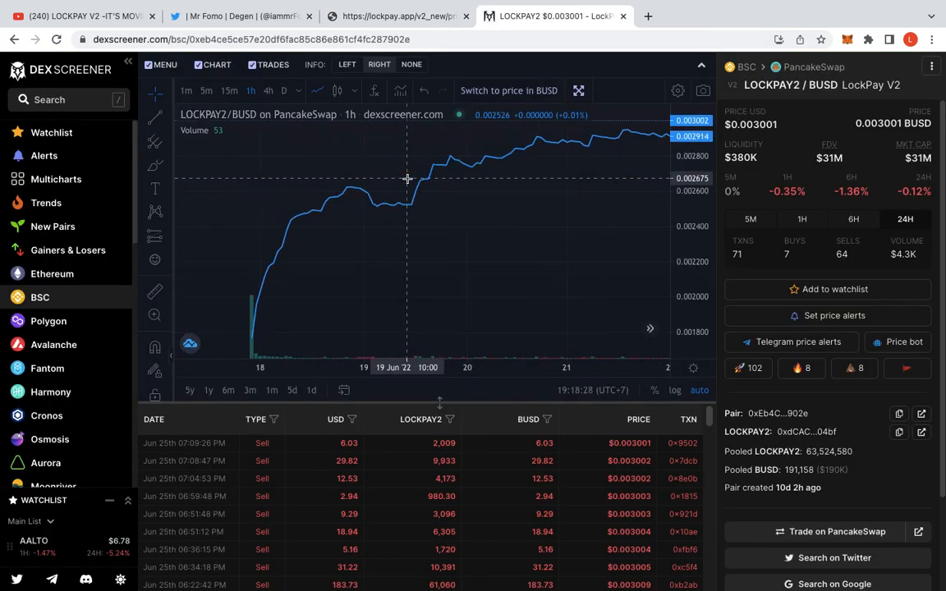
scroll(407, 179, up, 5)
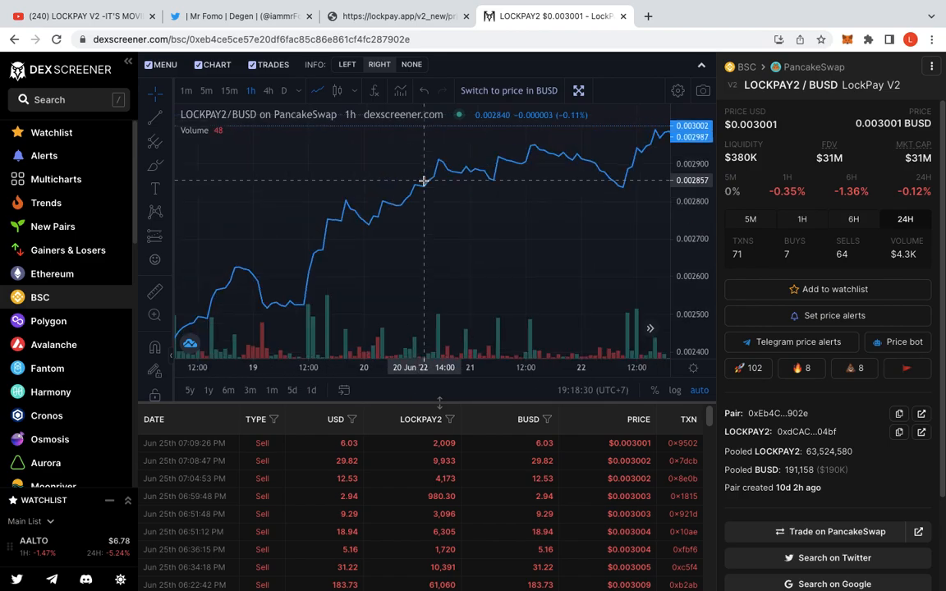
drag(423, 181, 355, 238)
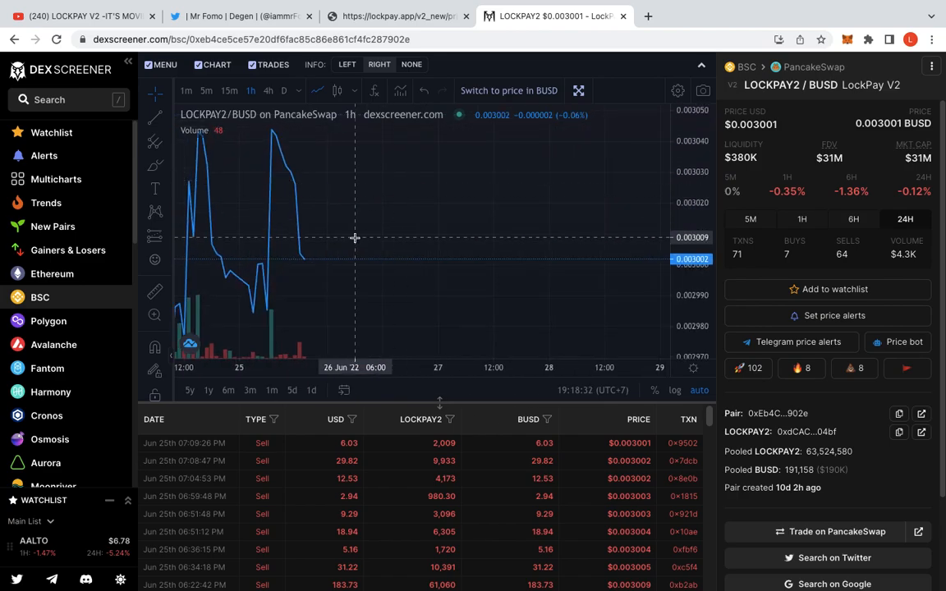
Step: Show the LOCKPAY2/BUSD chart in 4-hour intervals covering its full history from Jun 18, then bring Telegram forward
drag(355, 238, 419, 263)
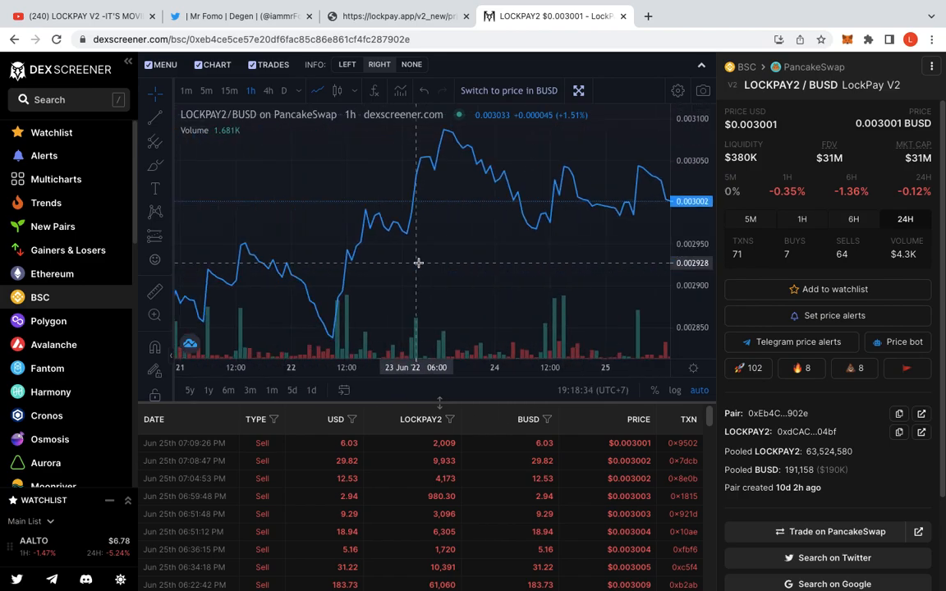
click(268, 91)
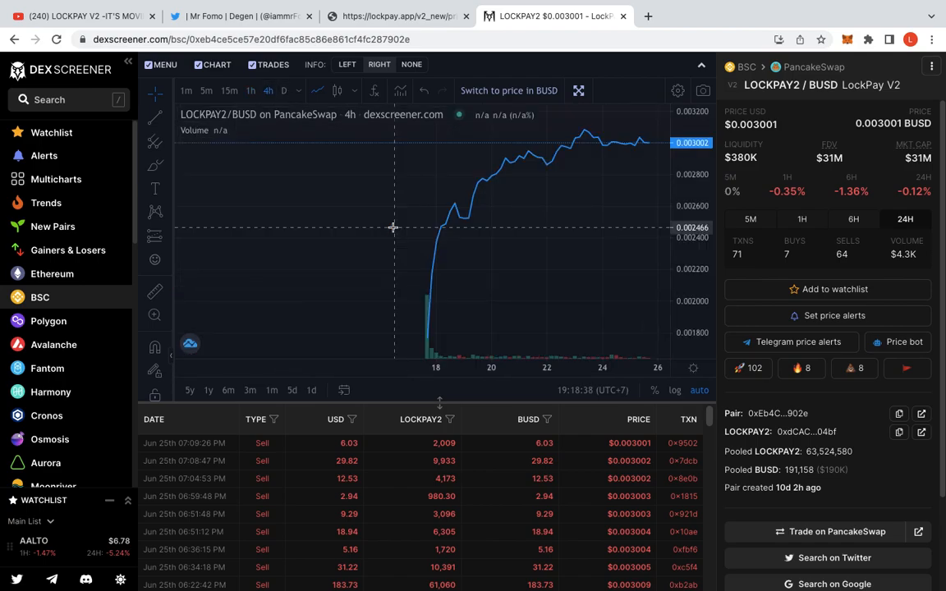
drag(542, 187, 555, 178)
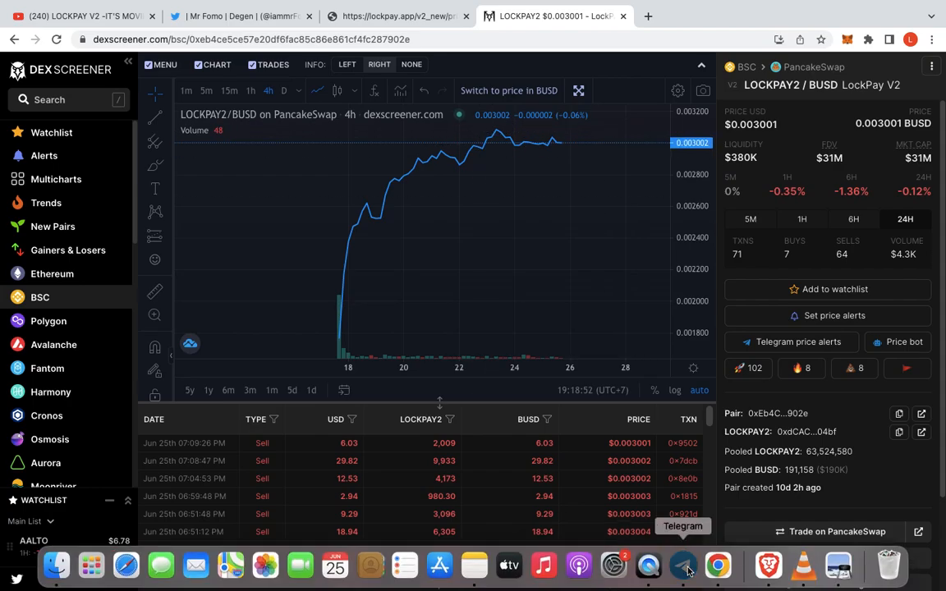
click(688, 568)
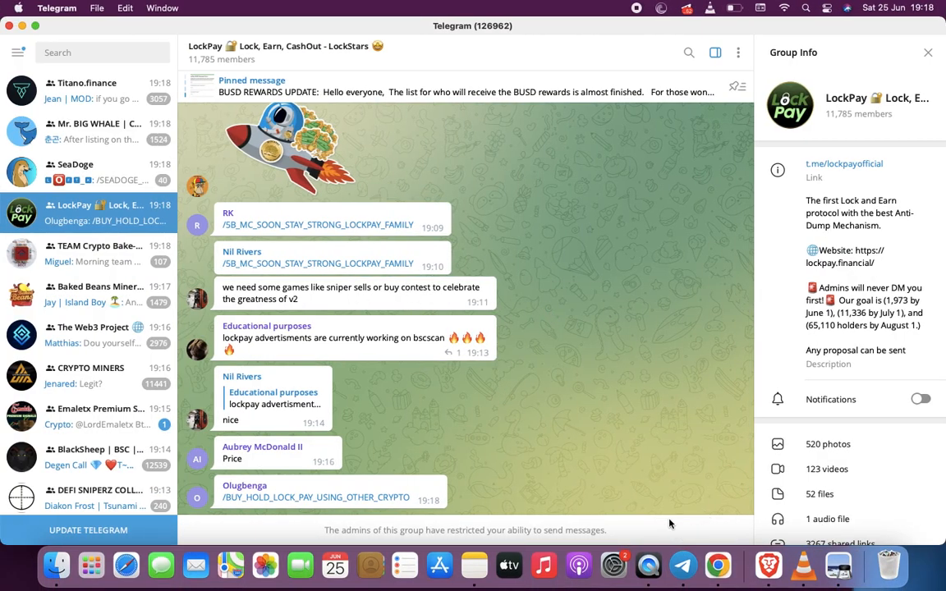
click(718, 566)
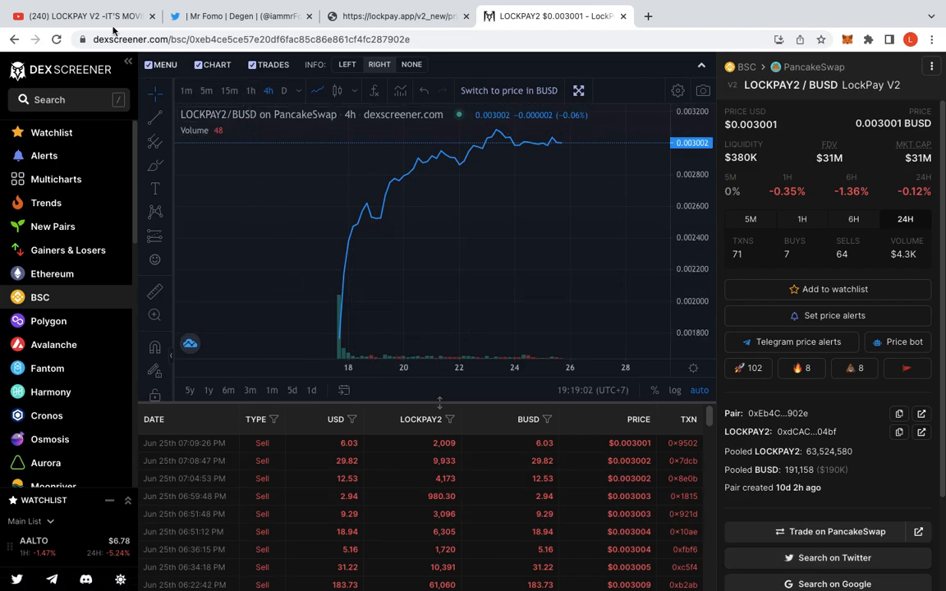
Step: Switch back to the YouTube tab with the LockPay V2 review video
click(86, 15)
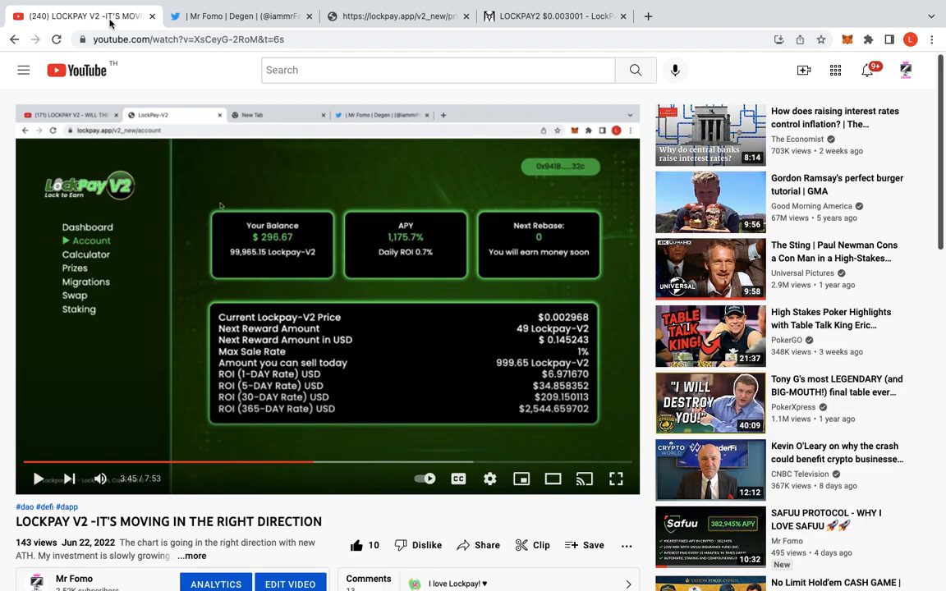
Step: Bring up Mr Fomo's Twitter profile with its tweets
click(215, 15)
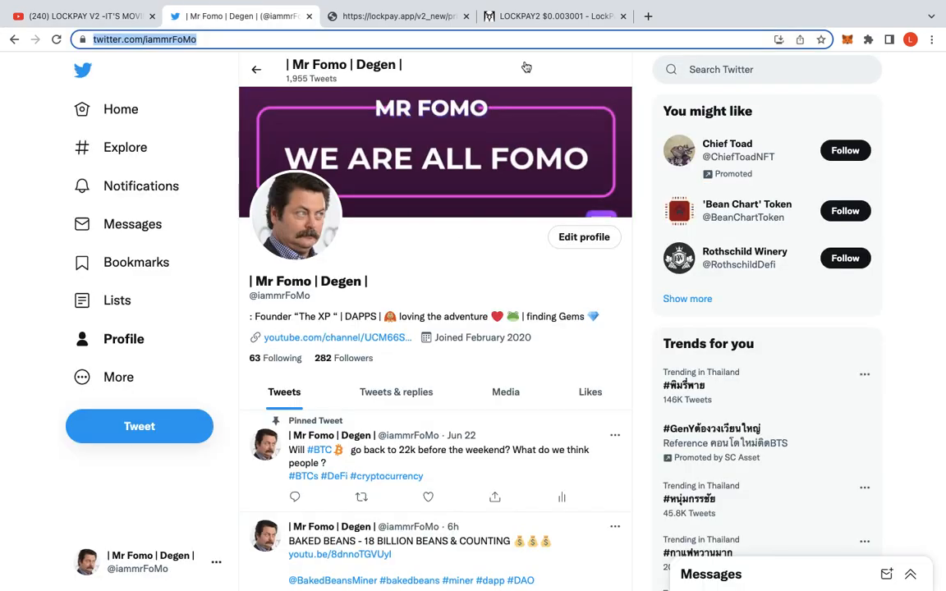